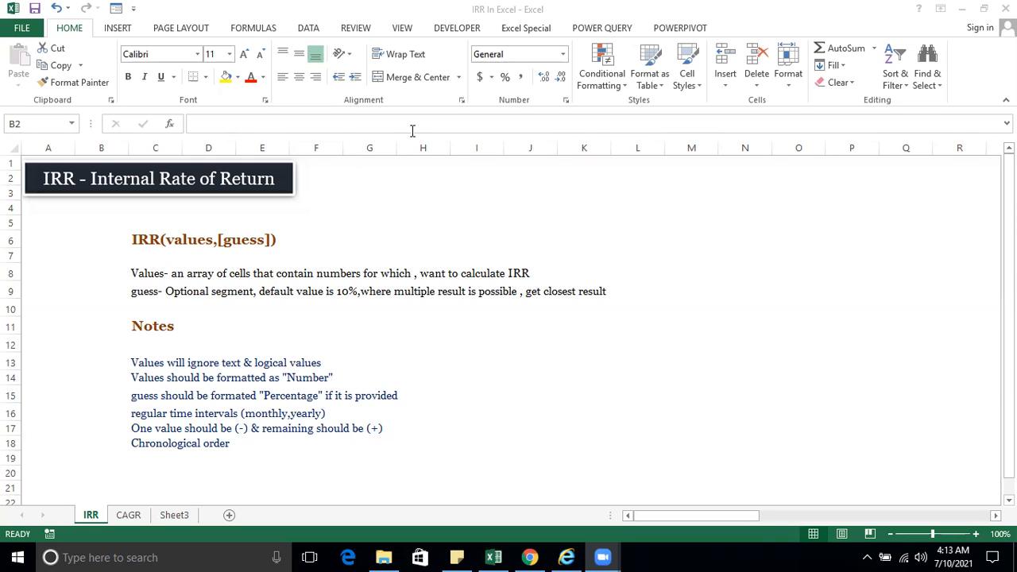
- Review the IRR function syntax and the descriptions of its values and optional guess arguments
mouse_move(120, 221)
left_mouse_down()
mouse_move(290, 228)
mouse_move(281, 259)
mouse_move(298, 255)
left_mouse_up()
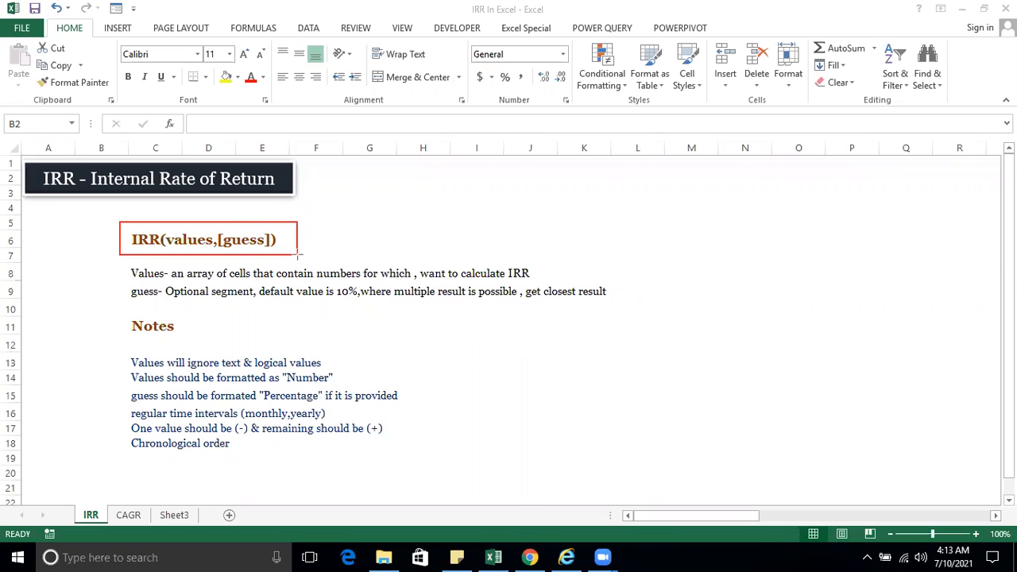
mouse_move(216, 232)
left_mouse_down()
mouse_move(229, 250)
mouse_move(278, 248)
left_mouse_up()
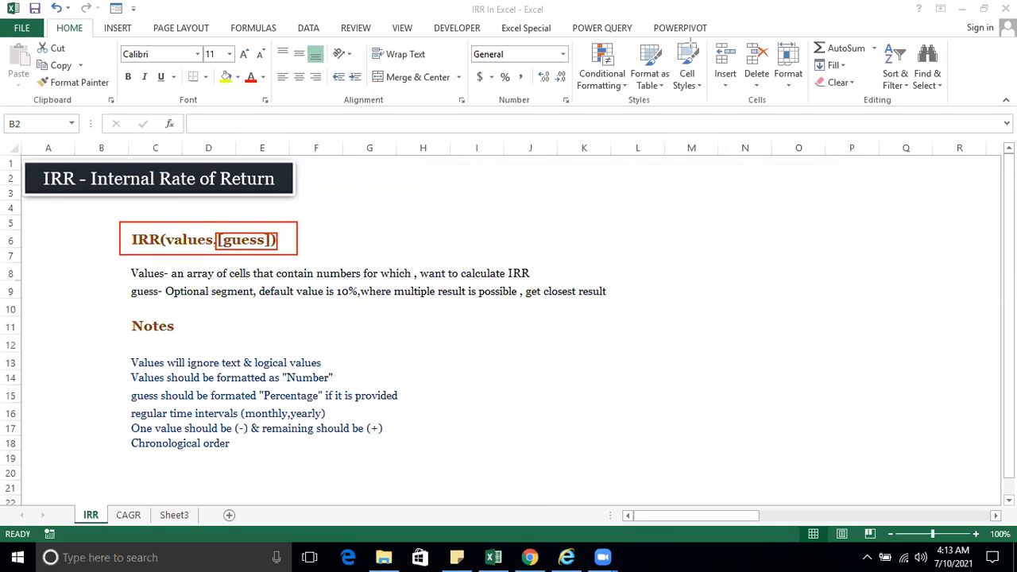
left_click(706, 120)
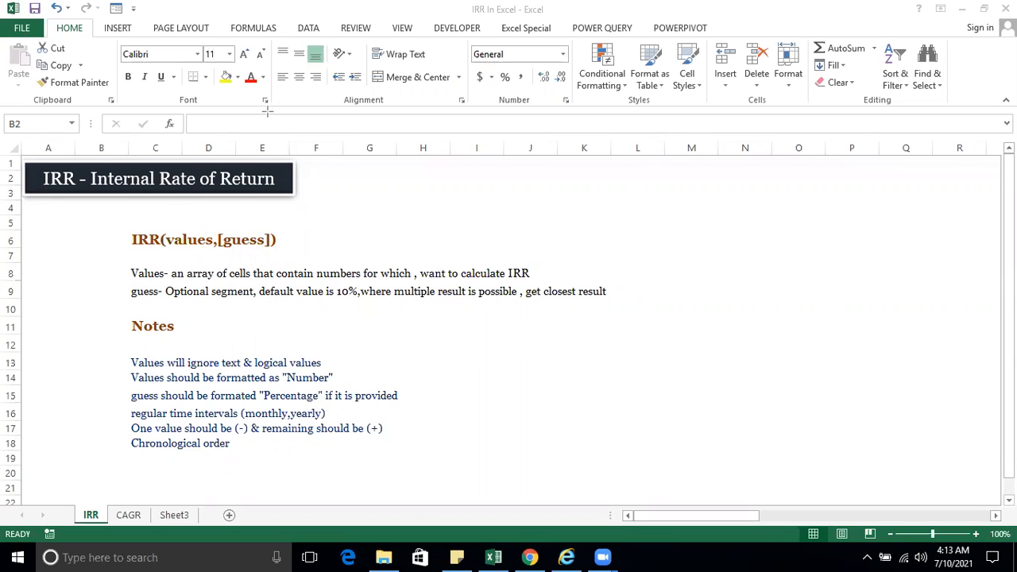
left_click(138, 291)
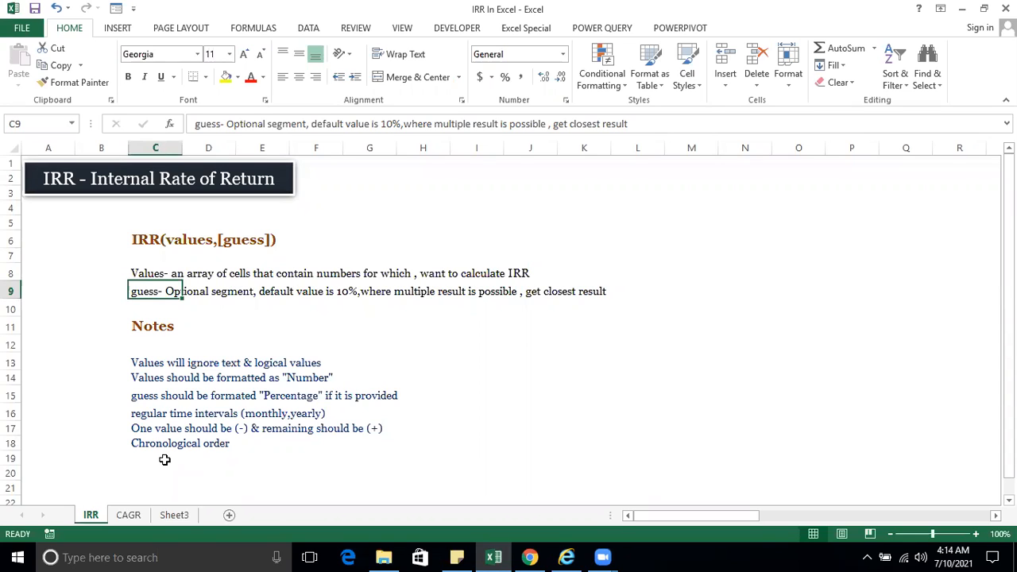
left_click(137, 273)
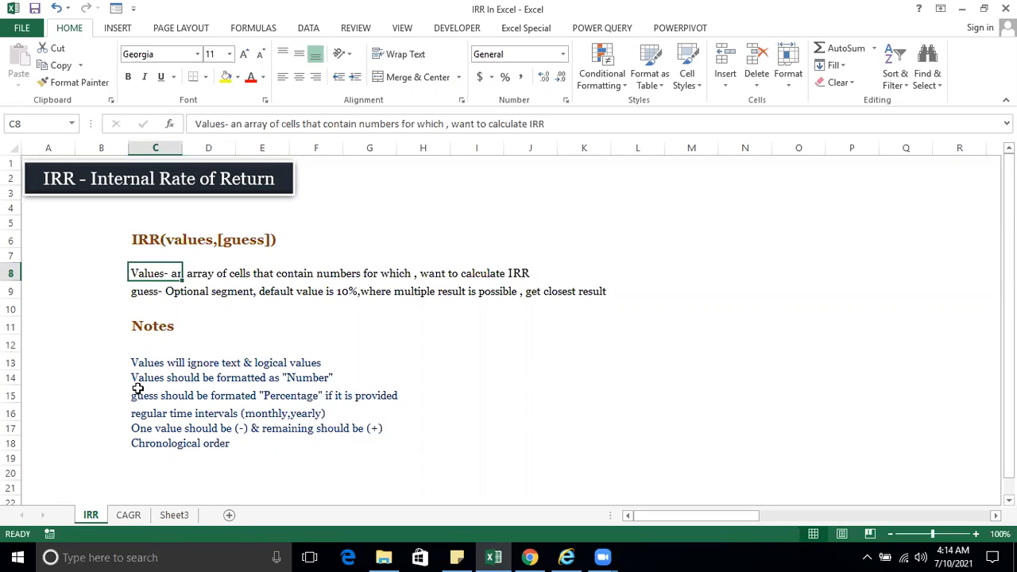
- Read the IRR notes on ignored values, number and percentage formatting, regular time intervals, signs and chronological order
left_click(144, 363)
left_click_drag(143, 386, 133, 446)
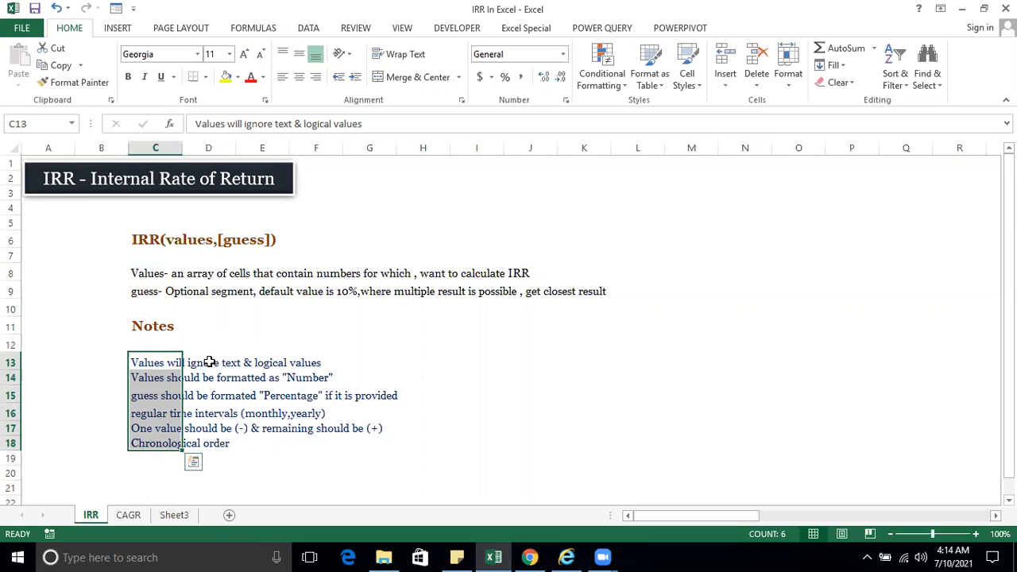
left_click(148, 271)
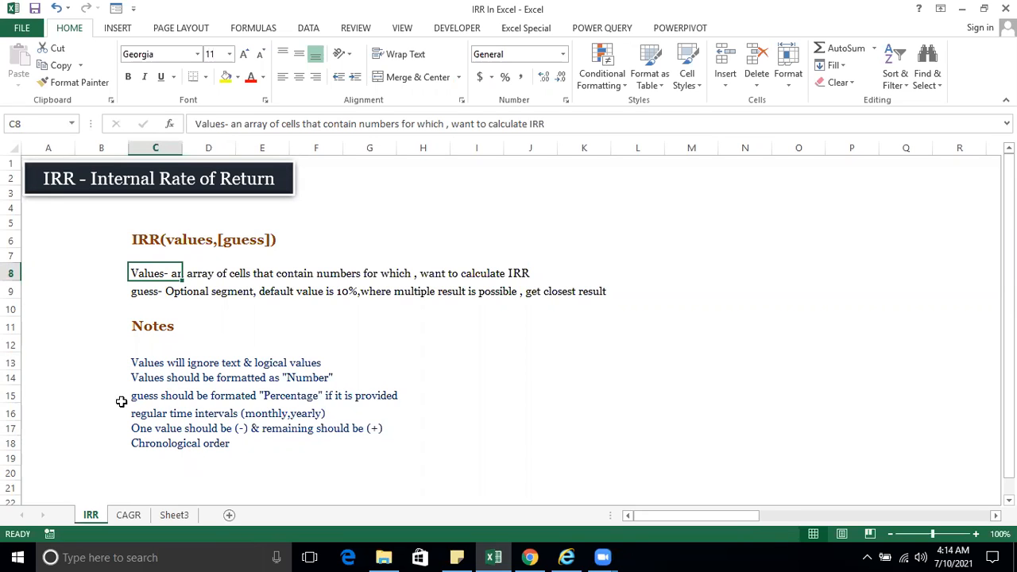
left_click(149, 365)
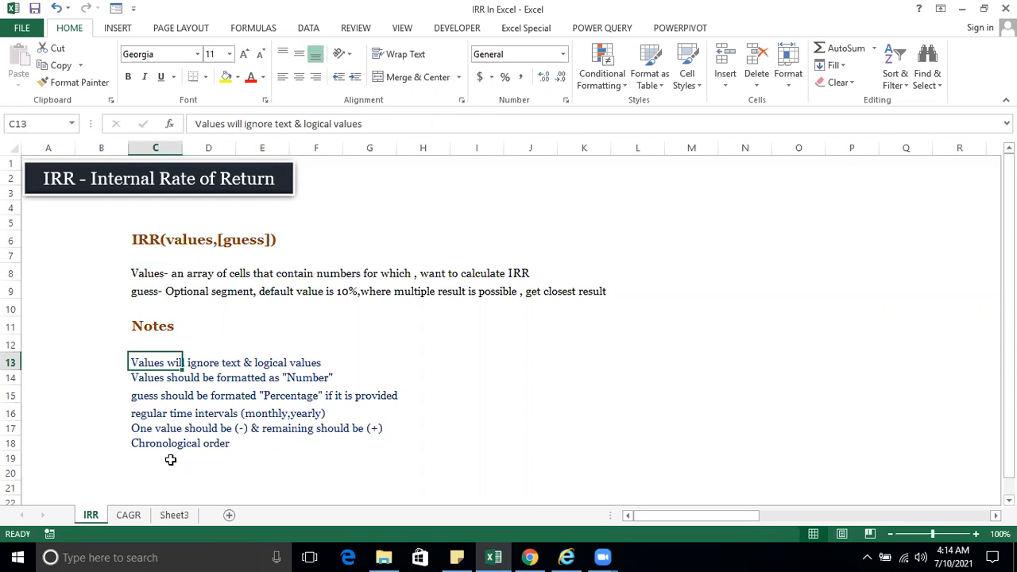
left_click(147, 394)
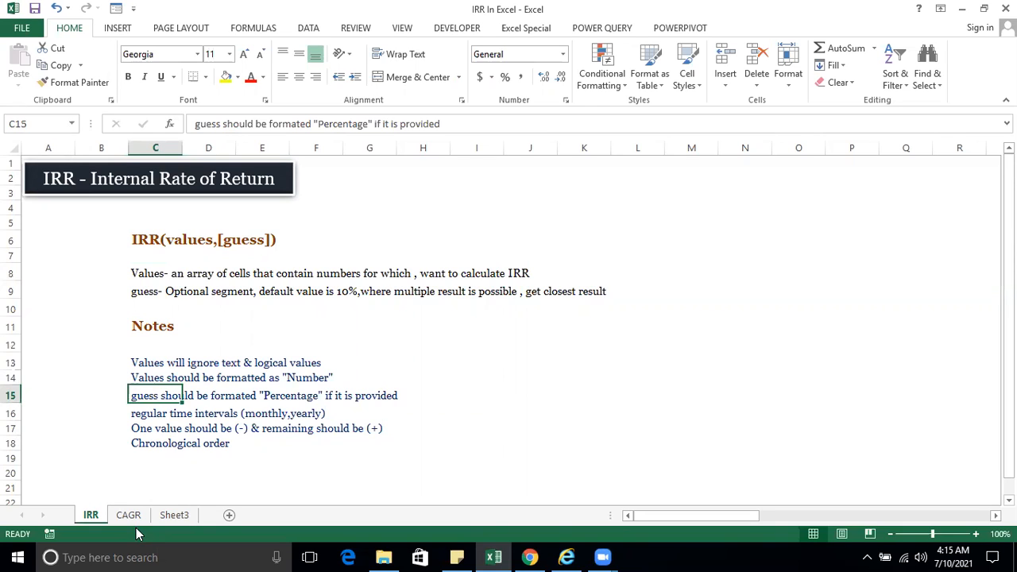
key("Down")
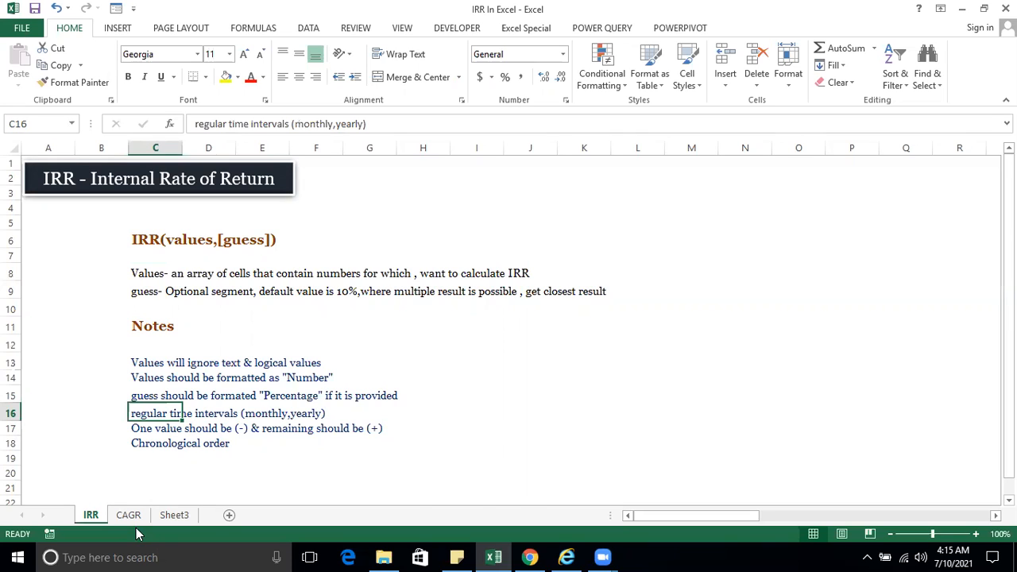
left_click(138, 429)
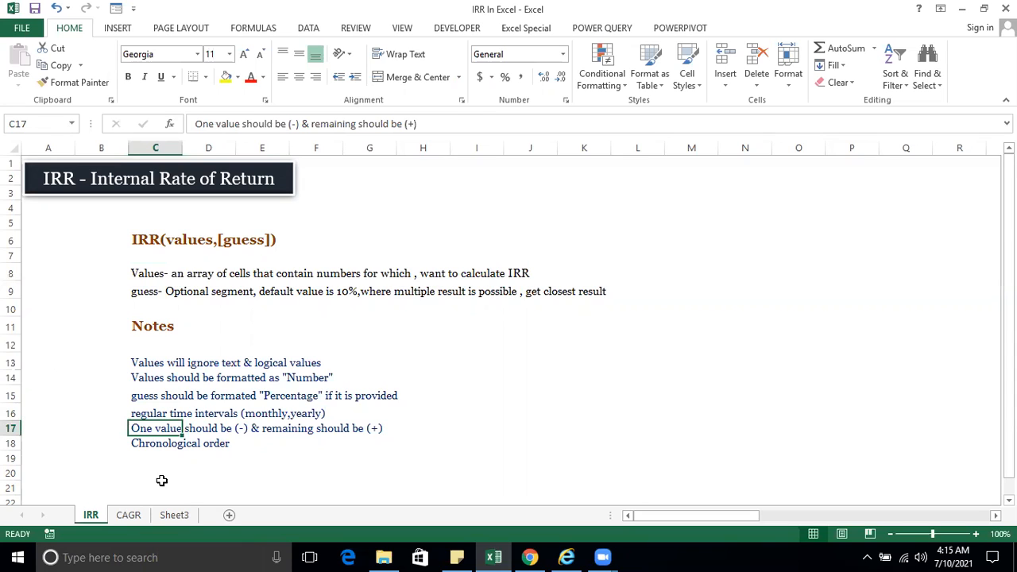
left_click(366, 429)
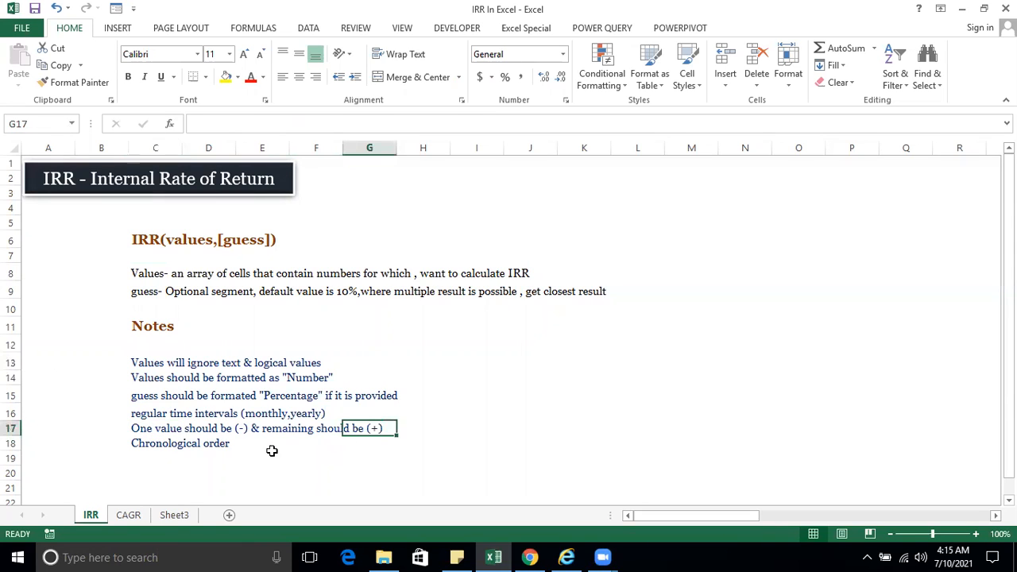
left_click(142, 429)
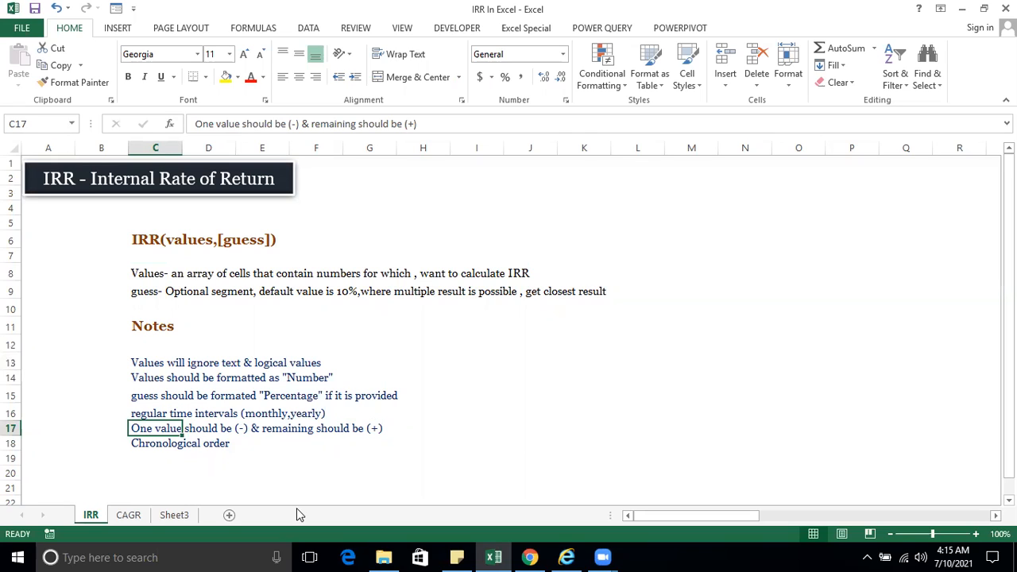
key("Down")
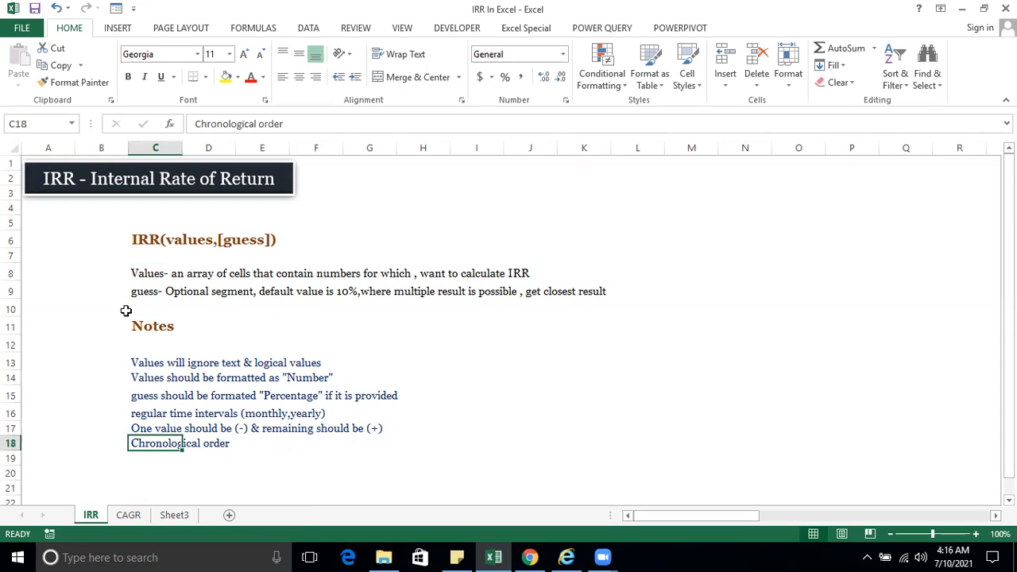
left_click(159, 239)
left_click_drag(142, 362, 143, 450)
- Go to the varying cash flows table in columns U to X and examine the investment and yearly cash flows
key("Right")
key("Right")
key("Right")
key("Right")
key("Right")
key("Right")
key("Right")
key("Right")
key("Right")
key("Right")
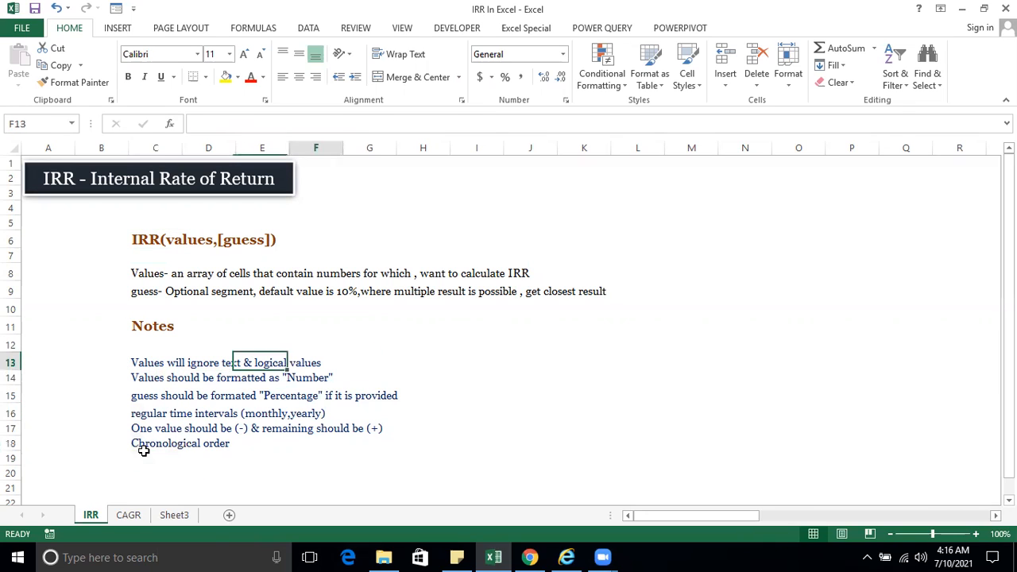
key("Right")
key("Right")
key("Right")
key("Right")
key("Right")
key("Right")
key("Right")
key("Right")
key("Right")
key("Right")
key("Right")
key("Right")
key("Right")
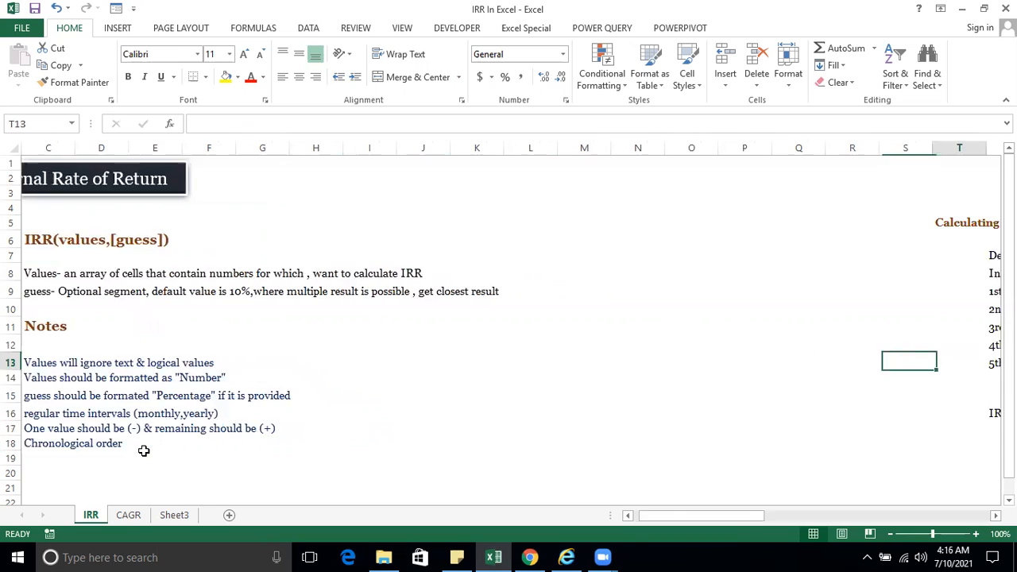
key("Right")
key("Right")
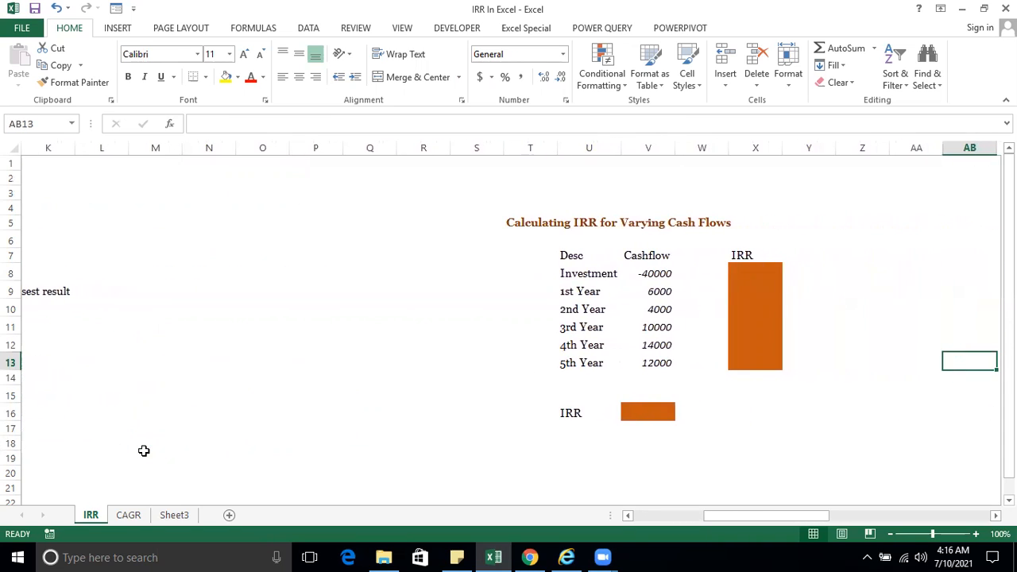
left_click(653, 276)
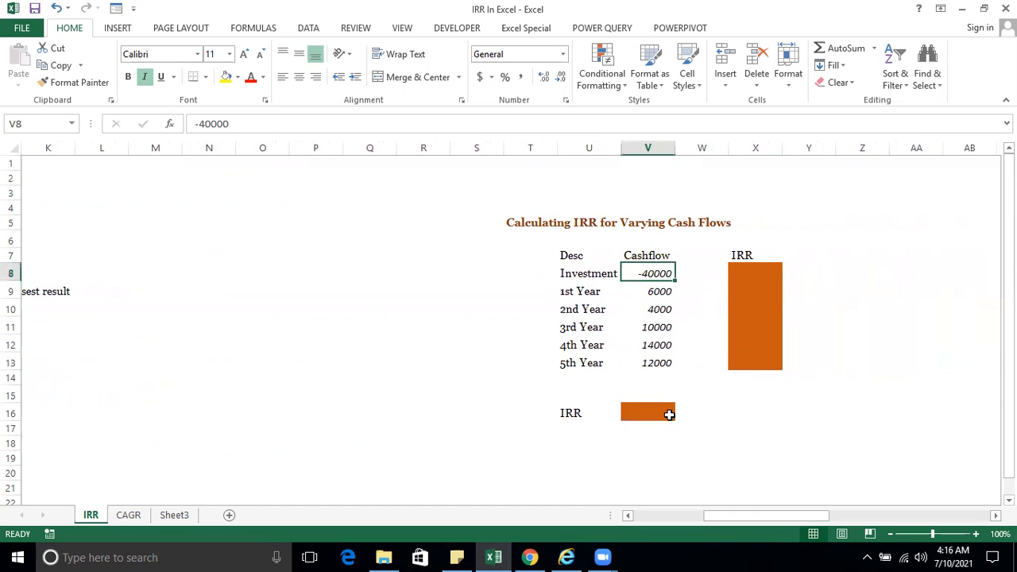
left_click(627, 291)
left_click(648, 311)
left_click(647, 343)
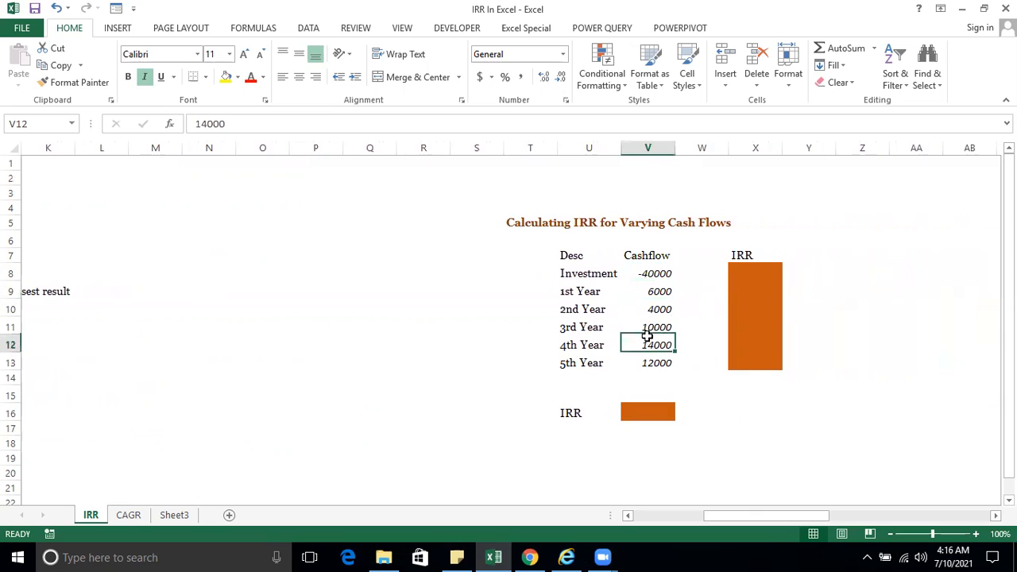
- Format the cash flow values in V8:V14 in comma style without decimal places
left_click_drag(652, 274, 656, 379)
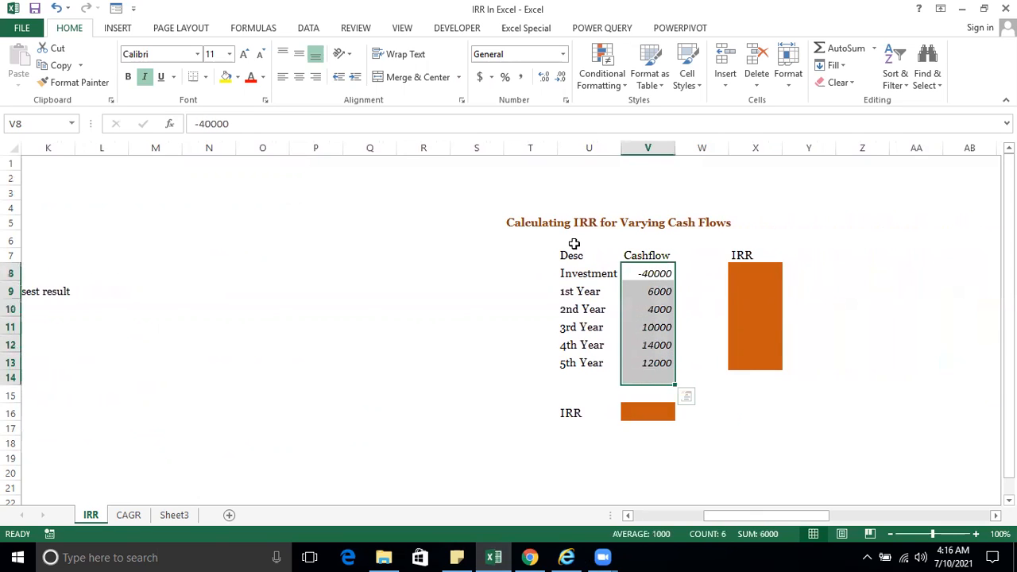
left_click(520, 77)
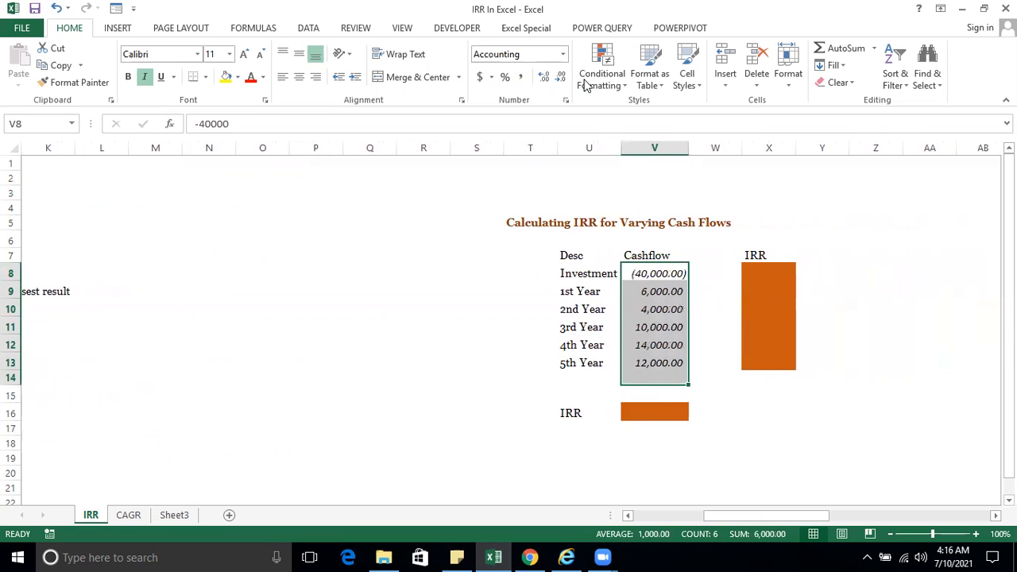
left_click(560, 78)
left_click(560, 77)
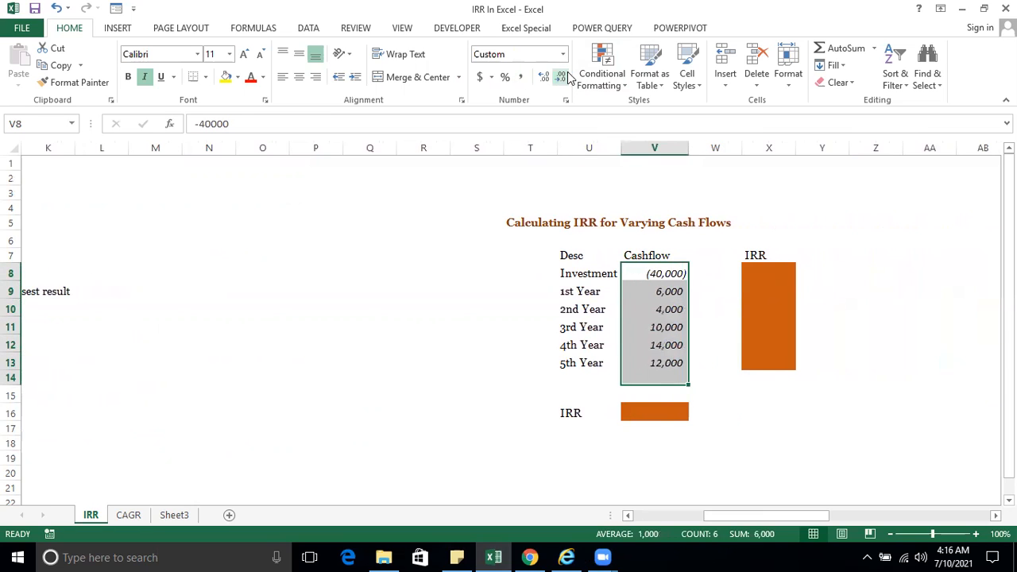
- Calculate the internal rate of return in cell V16 with an IRR formula over the cash flows V8:V13
left_click(648, 411)
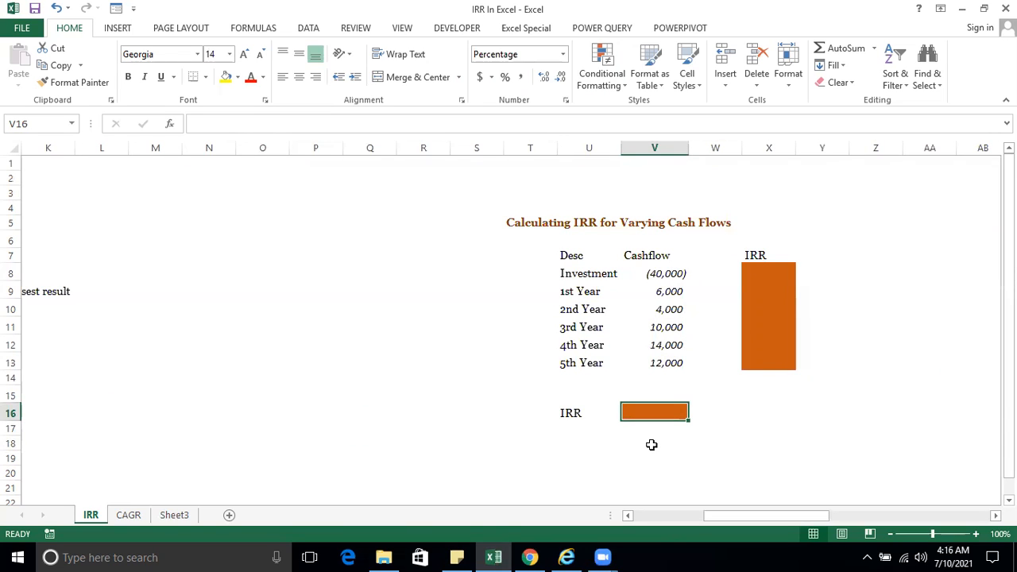
type("=IRR(")
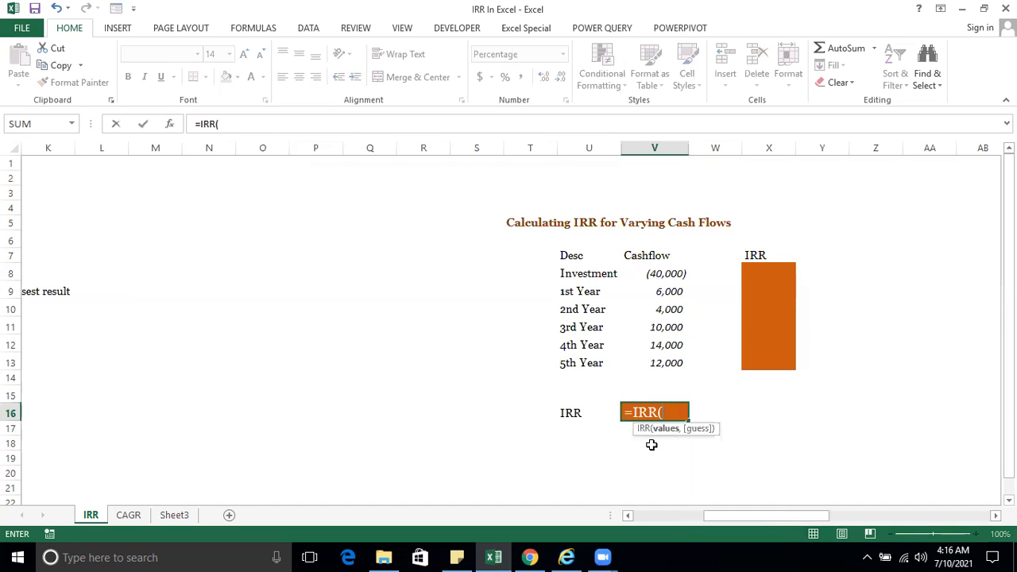
key("Up")
key("Up")
key("Up")
key("ctrl+shift+Up")
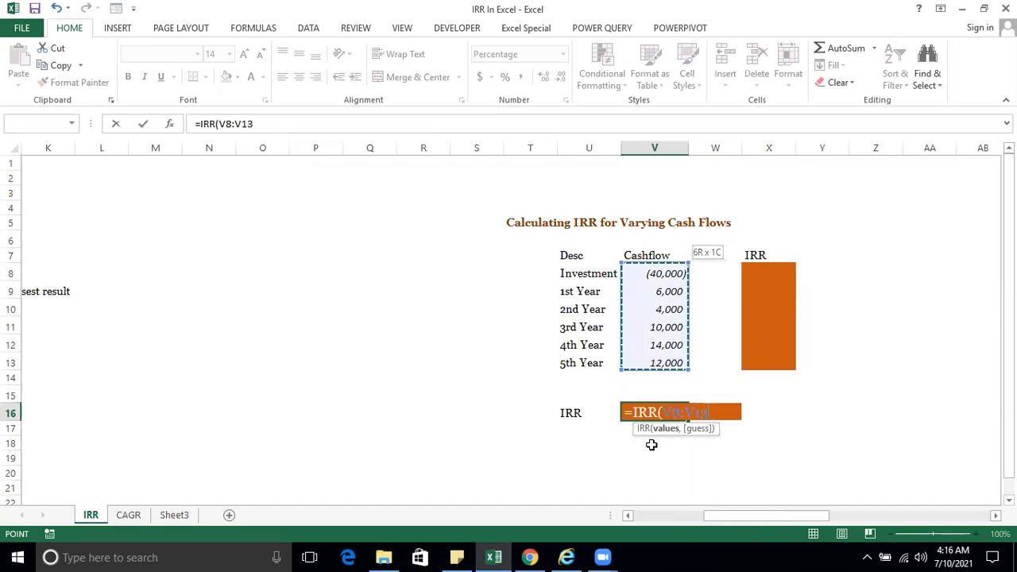
key("Return")
key("Up")
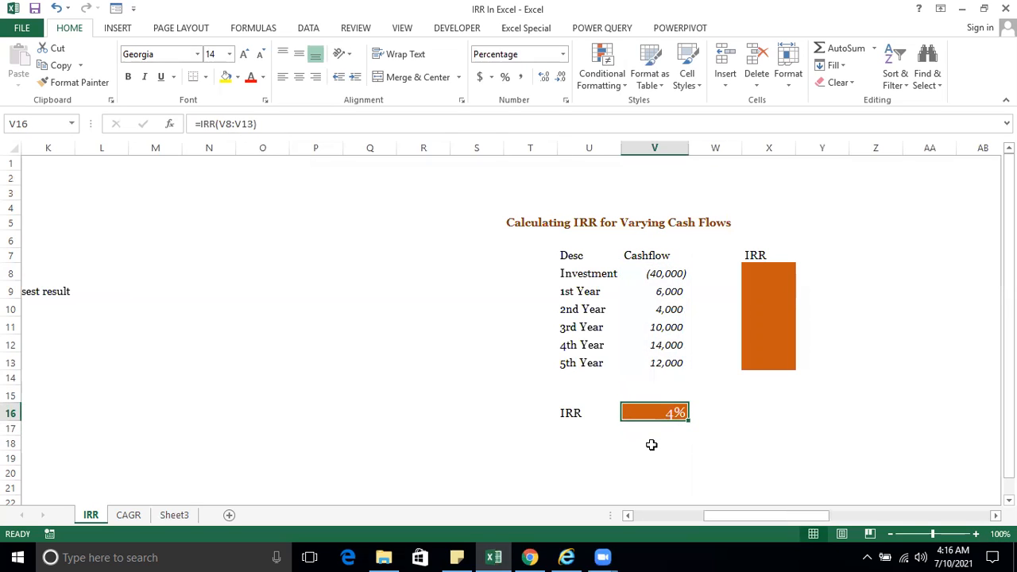
- Check the IRR formula in V16 and display its percentage with two decimal places
left_click(246, 123)
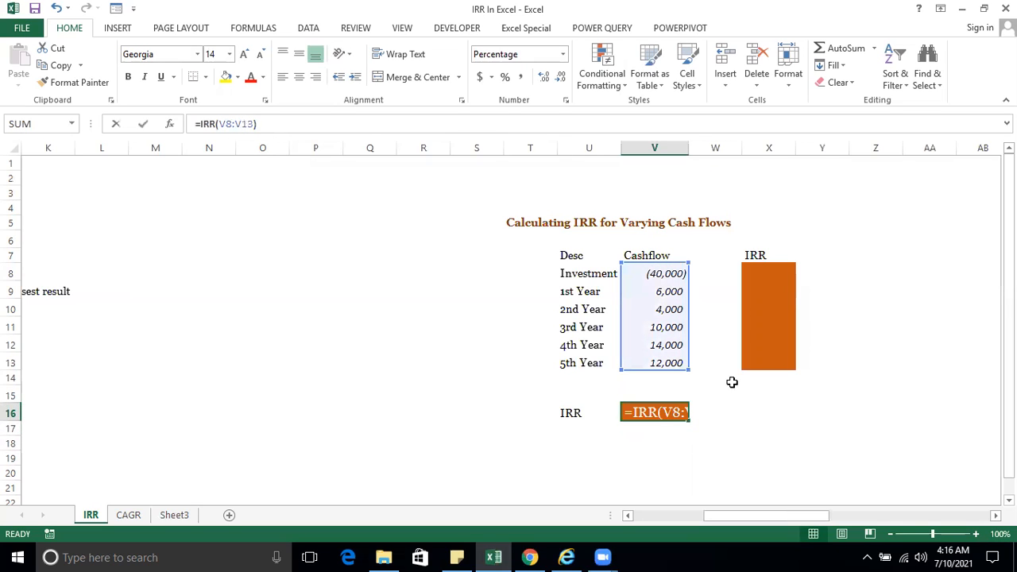
key("Escape")
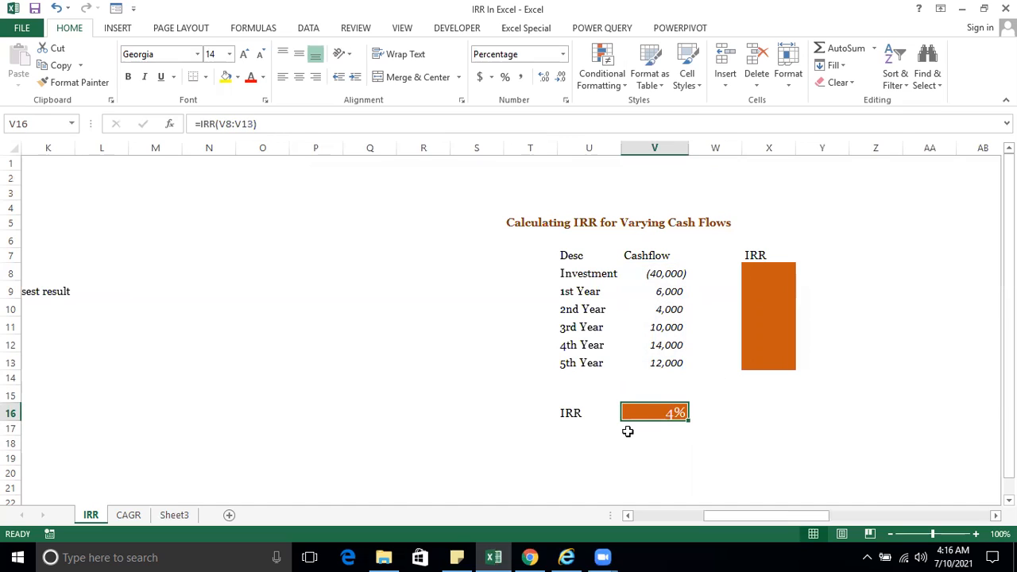
left_click(542, 79)
left_click(543, 79)
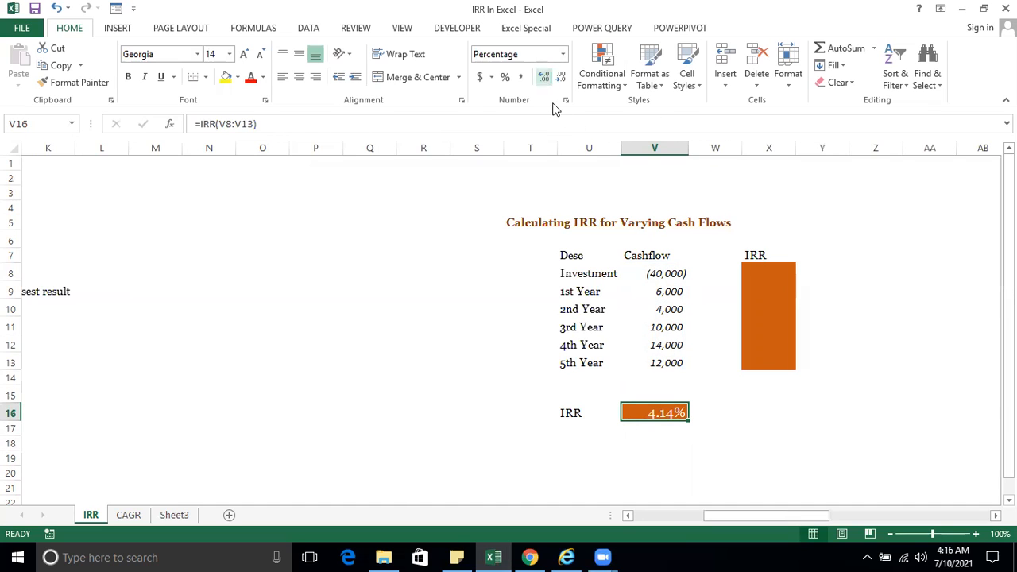
left_click(667, 276)
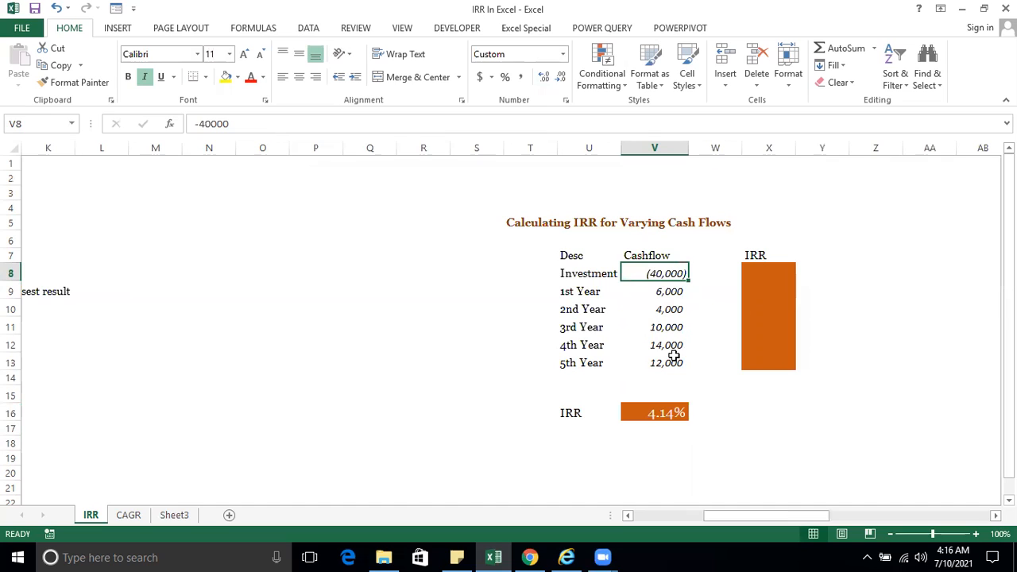
left_click(669, 413)
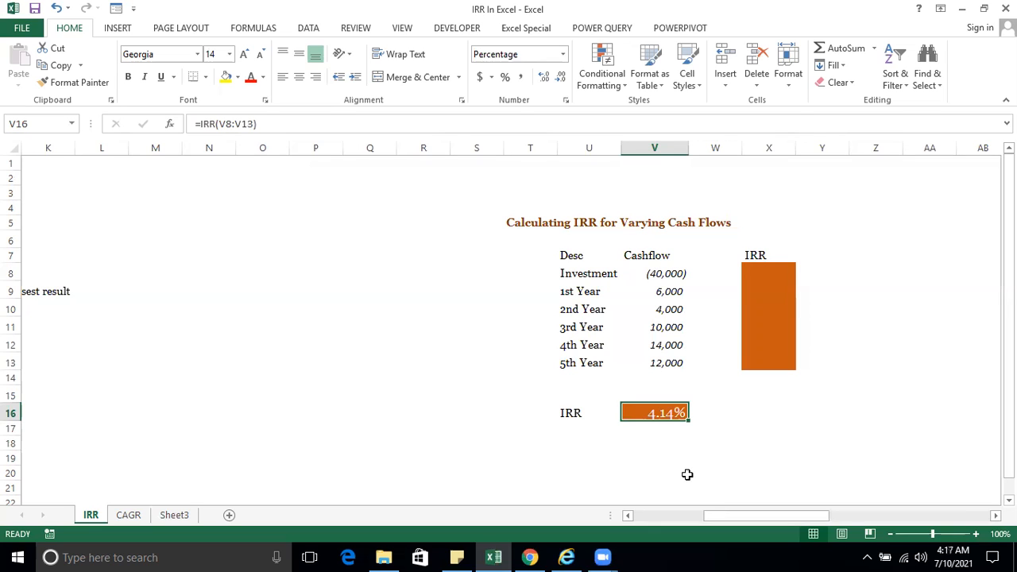
- Calculate the first-year internal rate of return in X9 with the formula =IRR($V$8:V9)
left_click(772, 278)
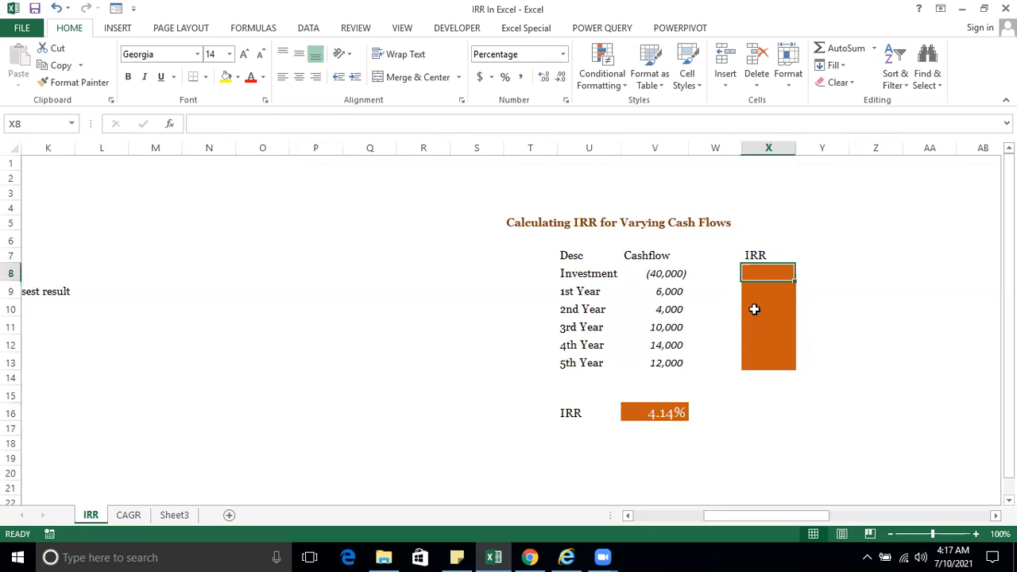
left_click(663, 273)
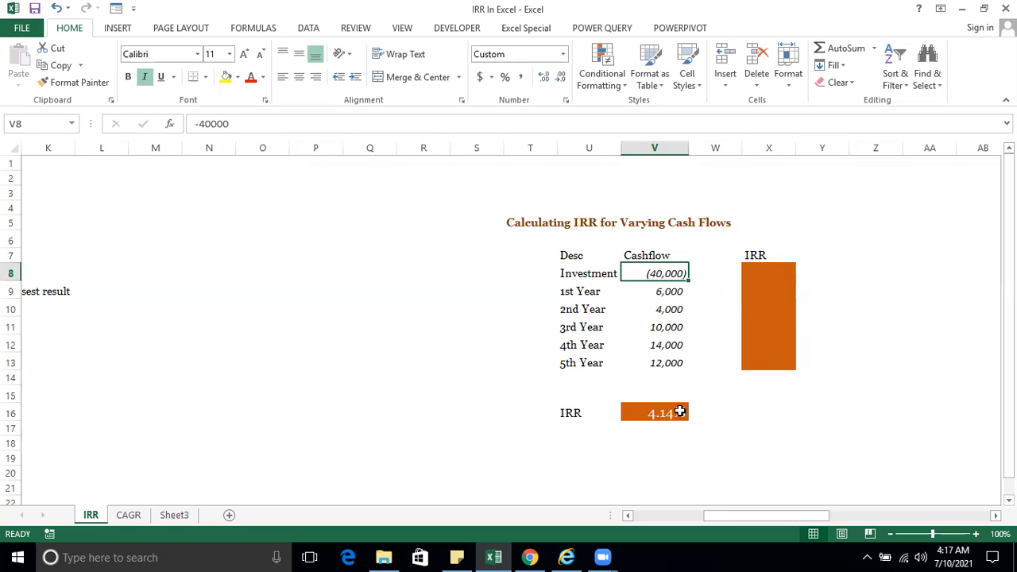
key("Right")
key("Right")
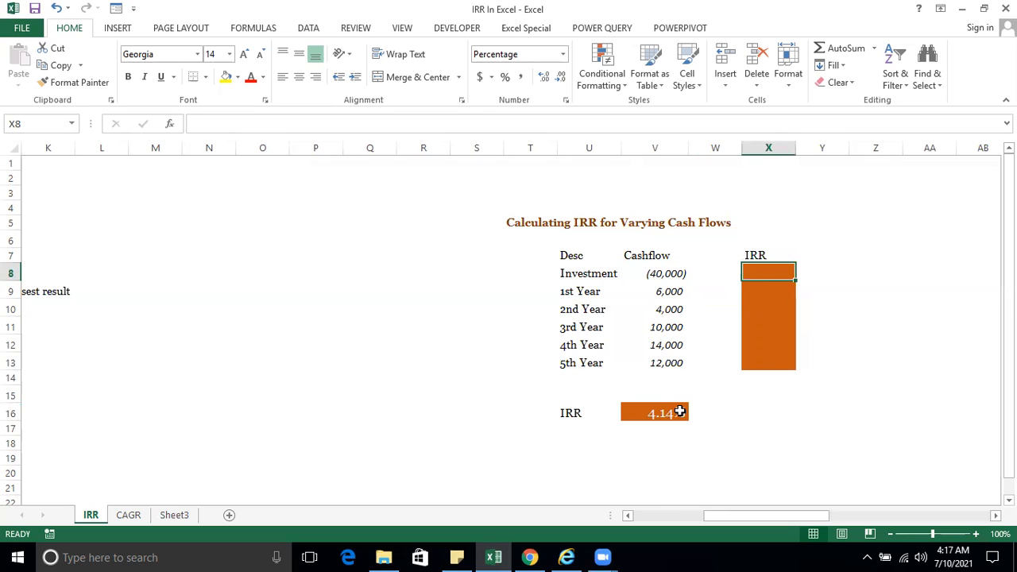
key("Down")
type("=IRR(")
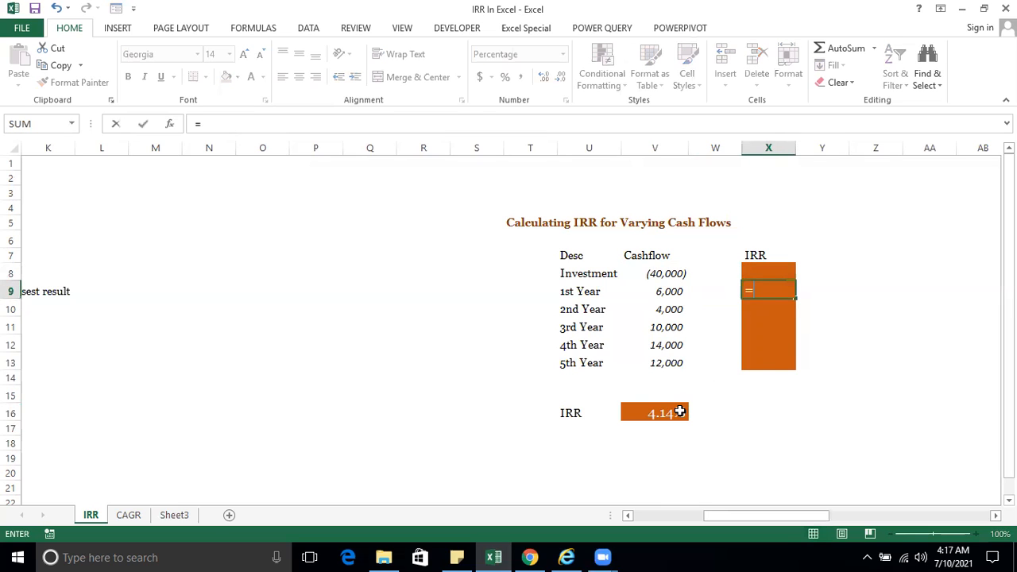
key("Left")
key("Left")
key("shift+Up")
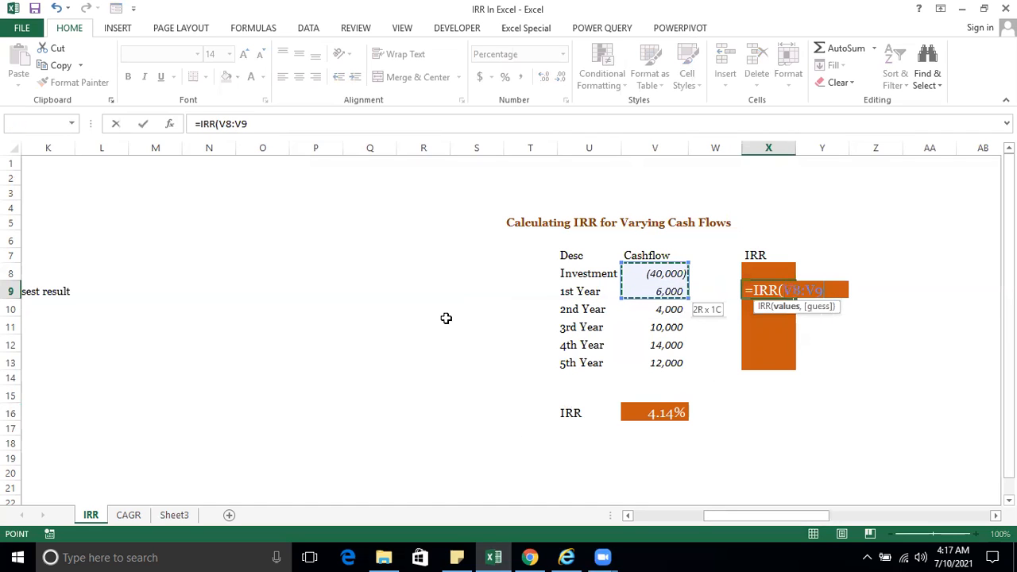
left_click(231, 125)
key("F4")
key("Return")
- Copy the IRR formula from X9 down through X13 for the remaining years
key("Up")
key("ctrl+c")
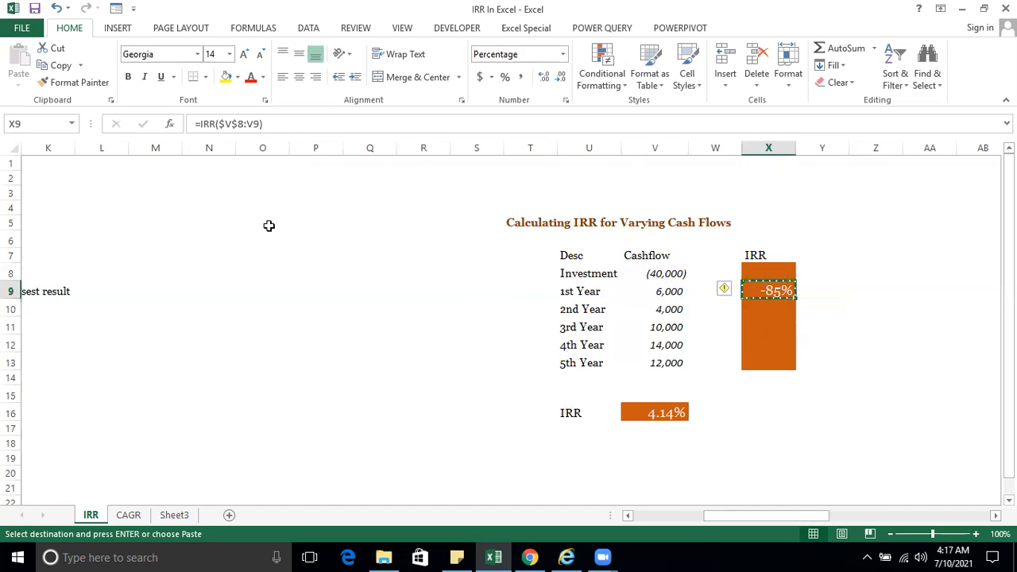
key("shift+Down")
key("shift+Down")
key("shift+Down")
key("shift+Down")
key("Return")
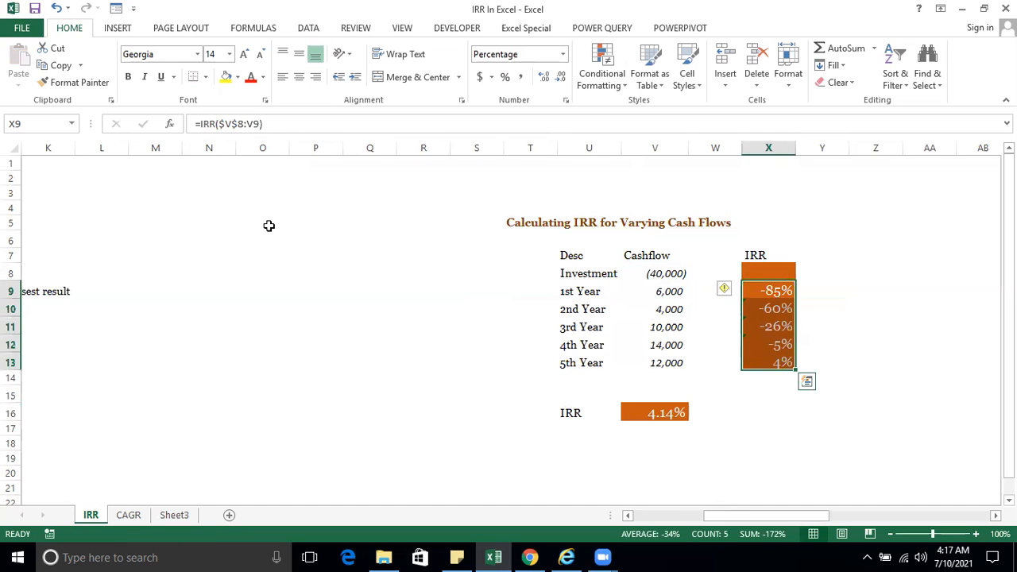
- Check the yearly IRR formulas and their expanding cash flow ranges in X9 through X13
left_click(751, 291)
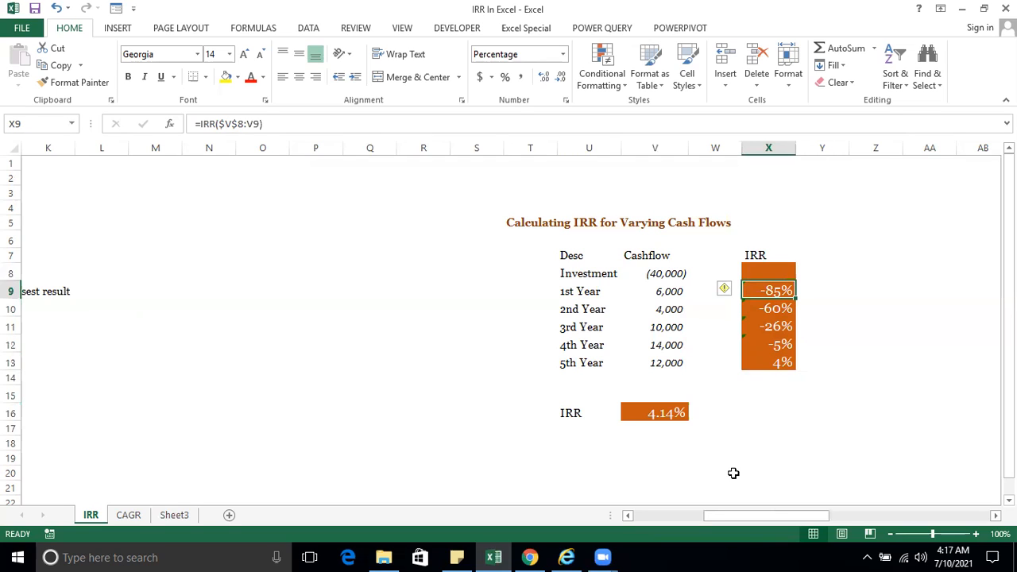
key("Down")
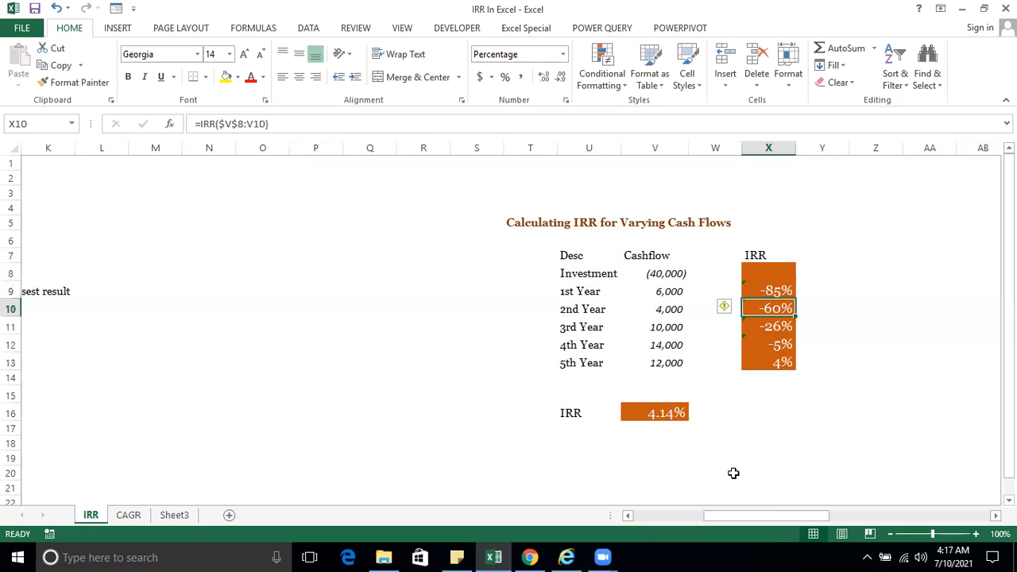
key("Down")
key("Down")
key("Down")
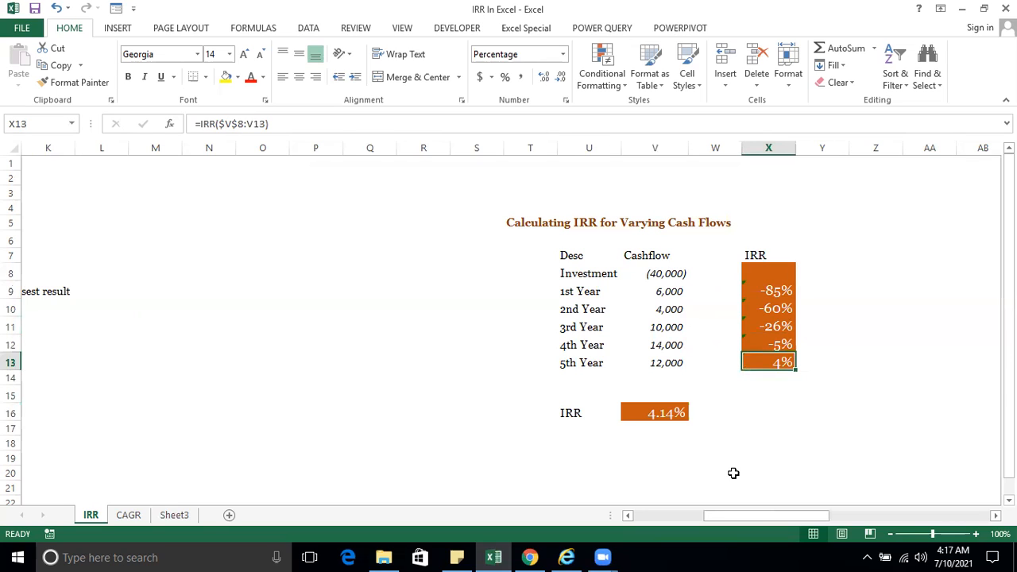
- Go to the Choose Project Basis IRR table in columns AG to AK and examine the three projects' investments and cash flows
key("Right")
key("Right")
key("Right")
key("Right")
key("Right")
key("Right")
key("Right")
key("Right")
key("Right")
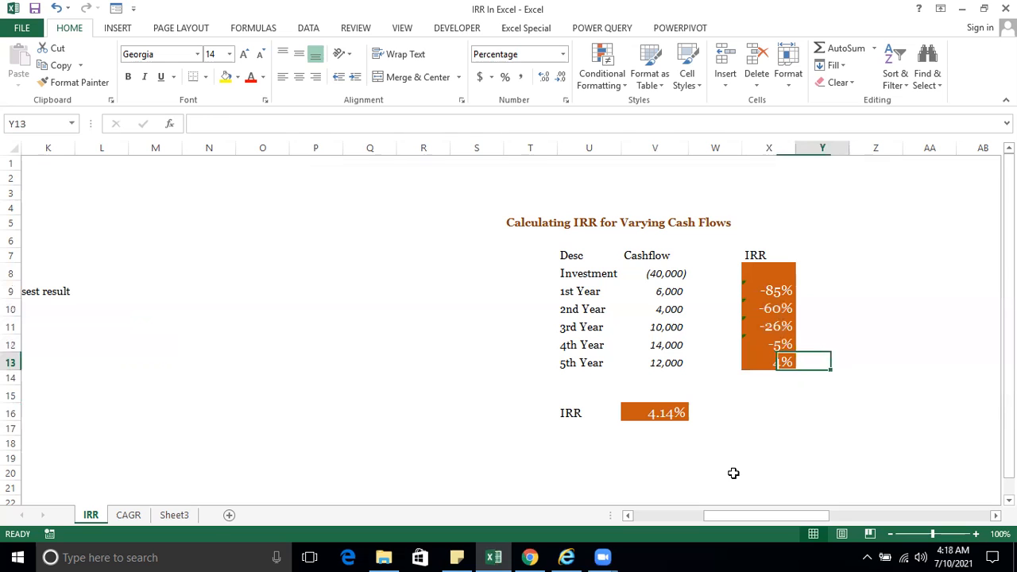
key("Right")
key("Right")
key("Right")
key("Right")
key("Right")
key("Right")
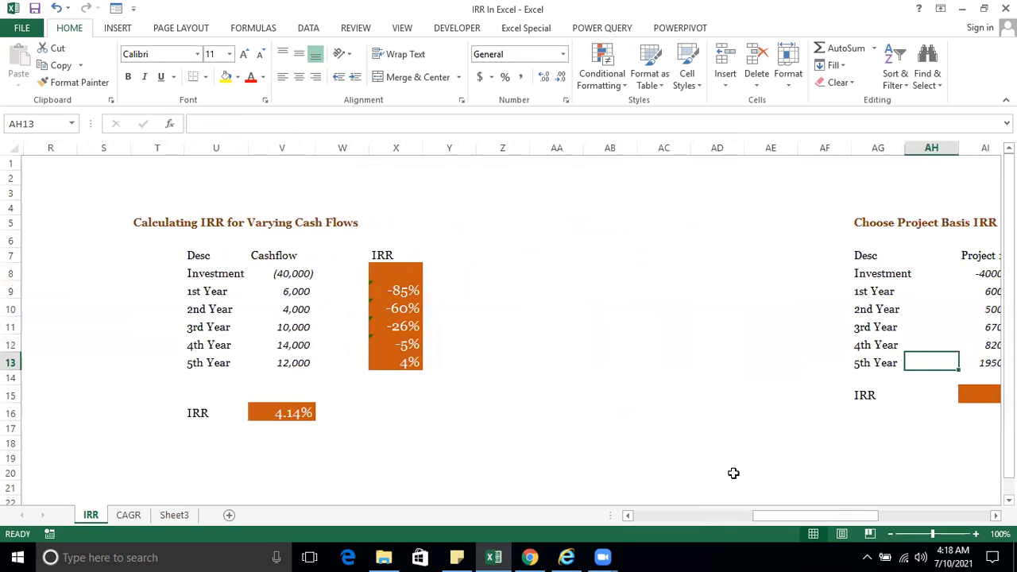
key("Right")
key("Right")
key("Right")
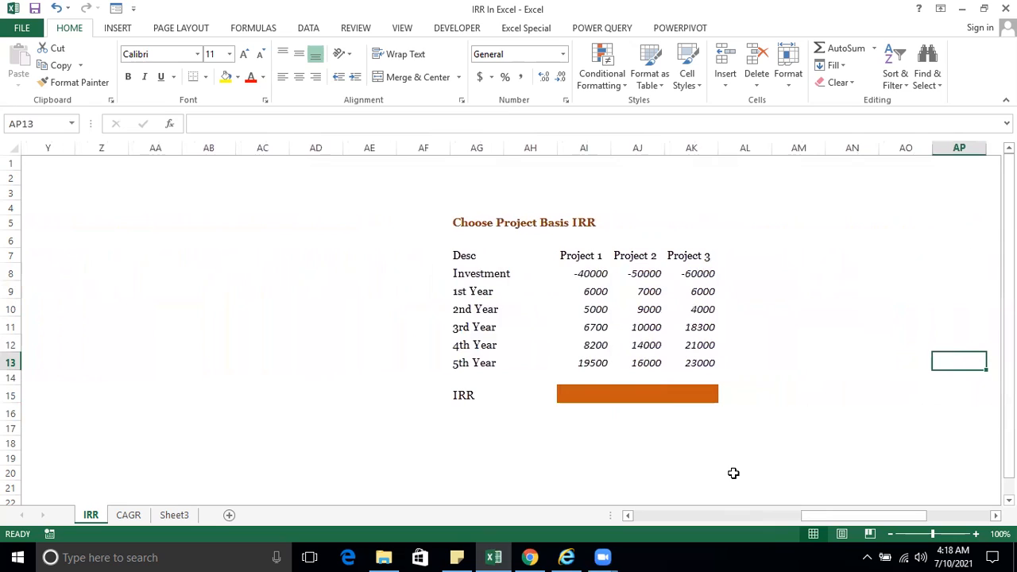
left_click(580, 254)
left_click(646, 255)
left_click(696, 253)
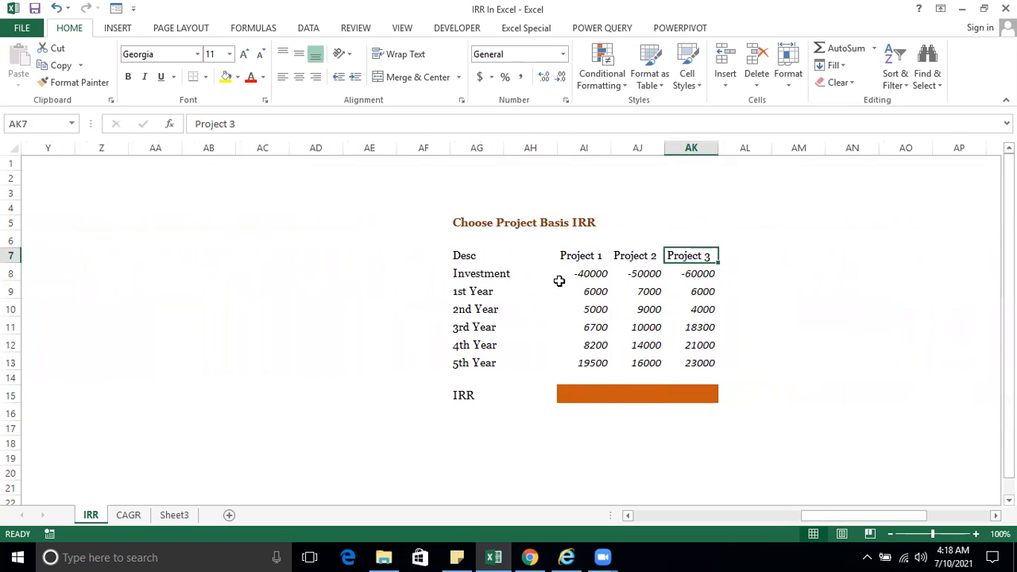
left_click_drag(573, 273, 693, 362)
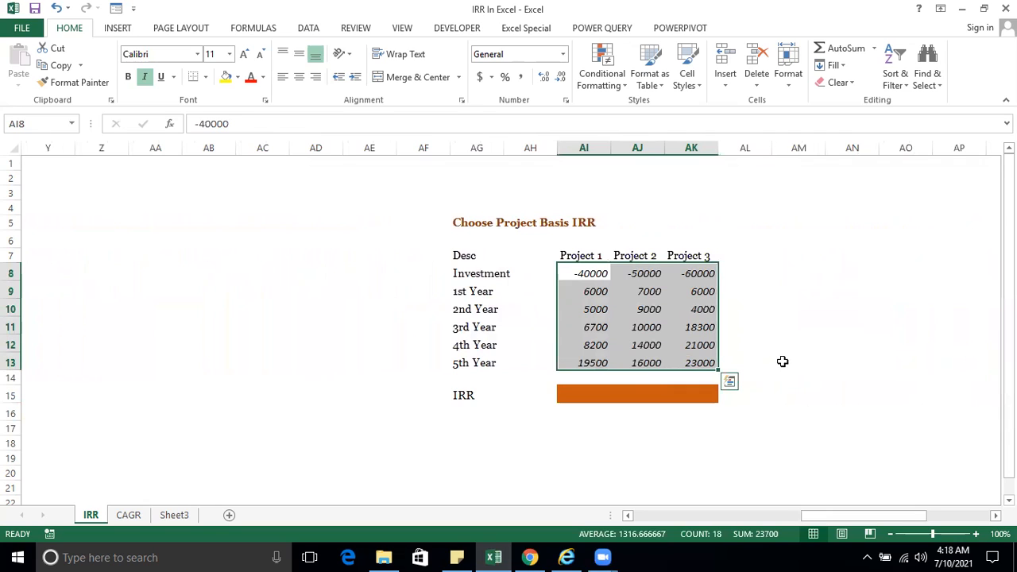
left_click(580, 288)
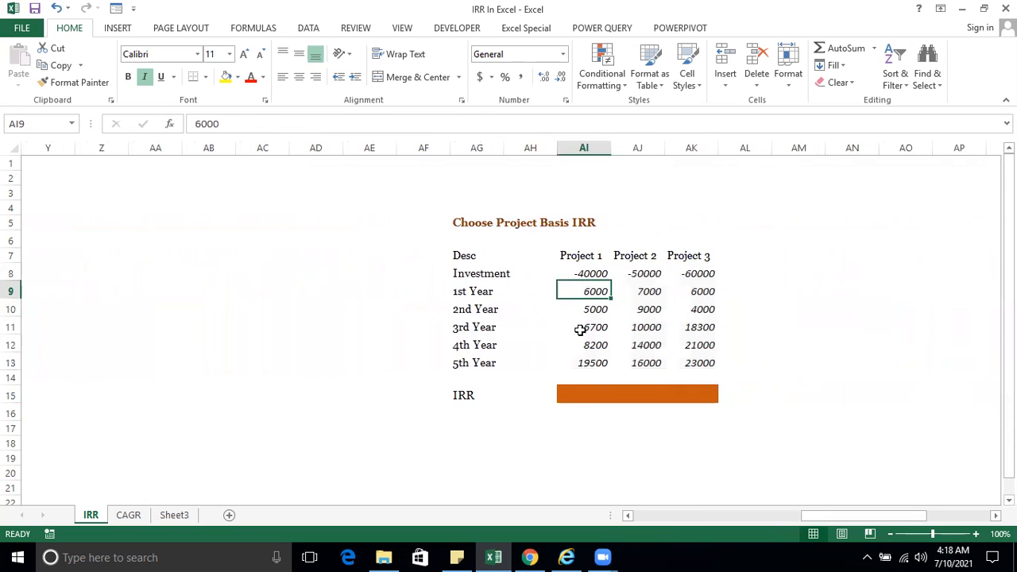
left_click(650, 275)
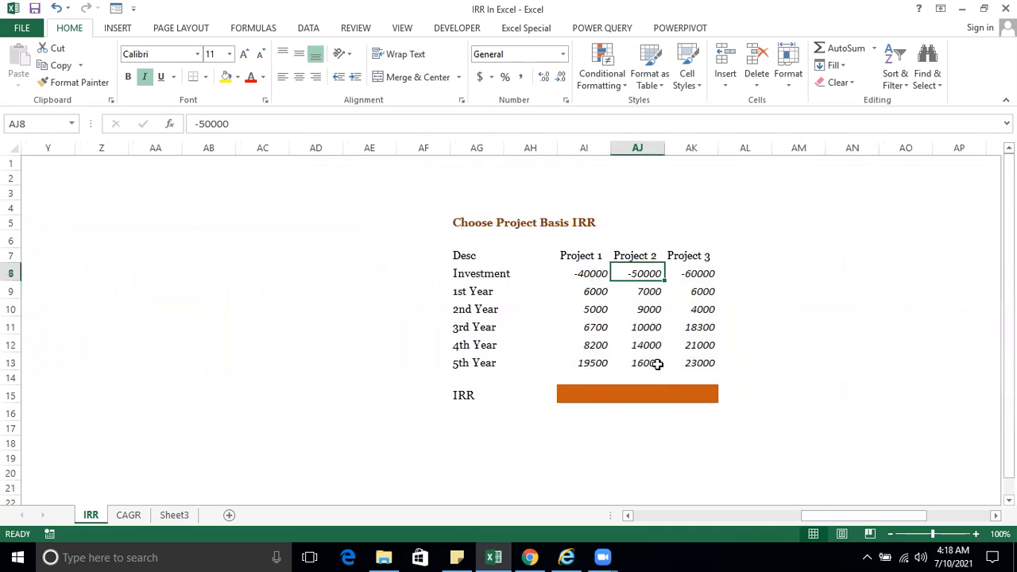
left_click(692, 271)
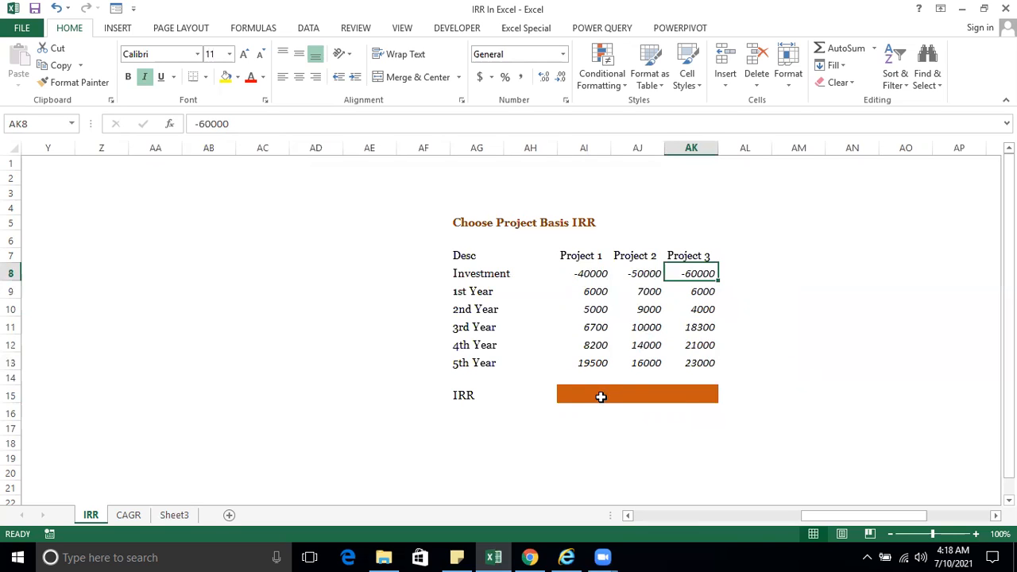
- Calculate Project 1's internal rate of return in AI15 with an IRR formula over AI8:AI13
left_click(599, 396)
type("=IRR(")
key("Up")
key("Up")
key("shift+Up")
key("shift+Up")
key("shift+Up")
key("shift+Up")
key("shift+Up")
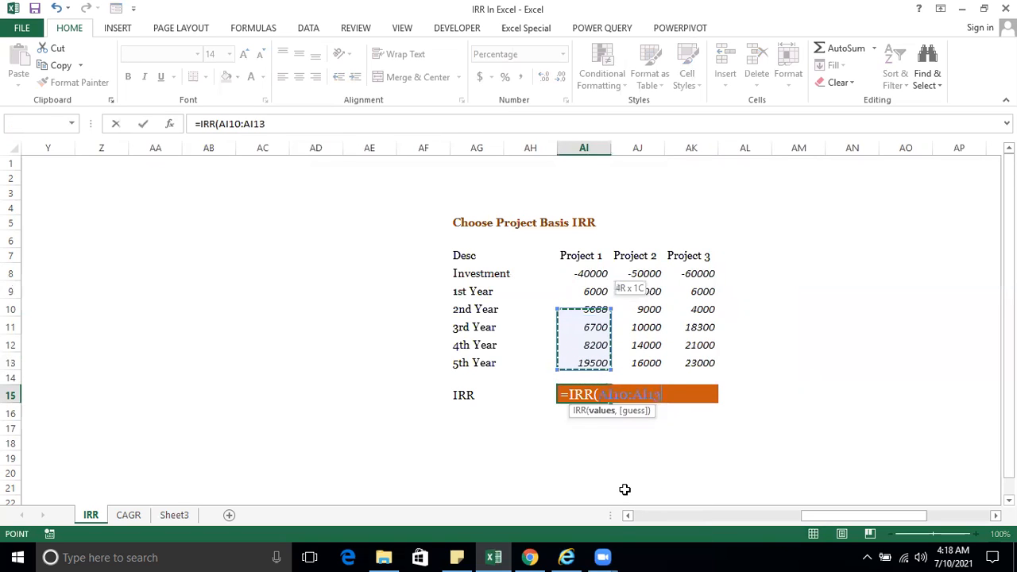
key("Return")
- Copy the IRR formula from AI15 across to AK15 and display the three rates with two decimal places
key("Up")
key("ctrl+c")
key("shift+Right")
key("shift+Right")
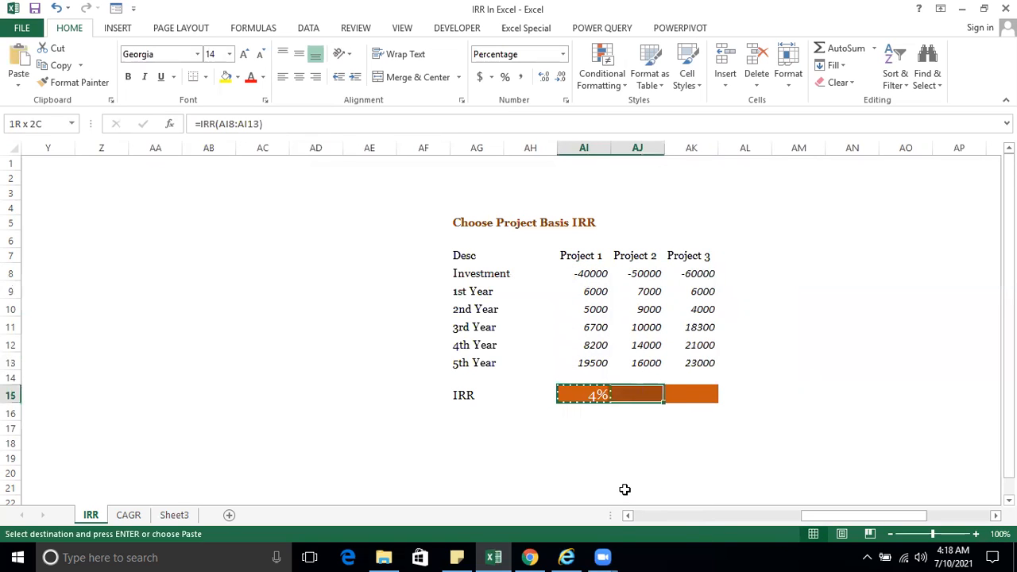
key("ctrl+v")
key("Escape")
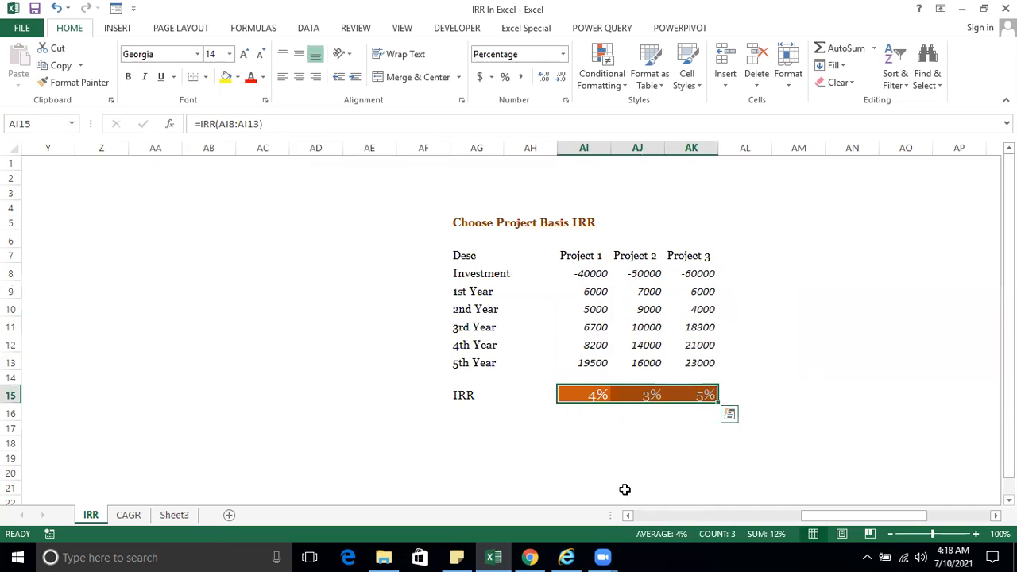
left_click(544, 78)
left_click(547, 82)
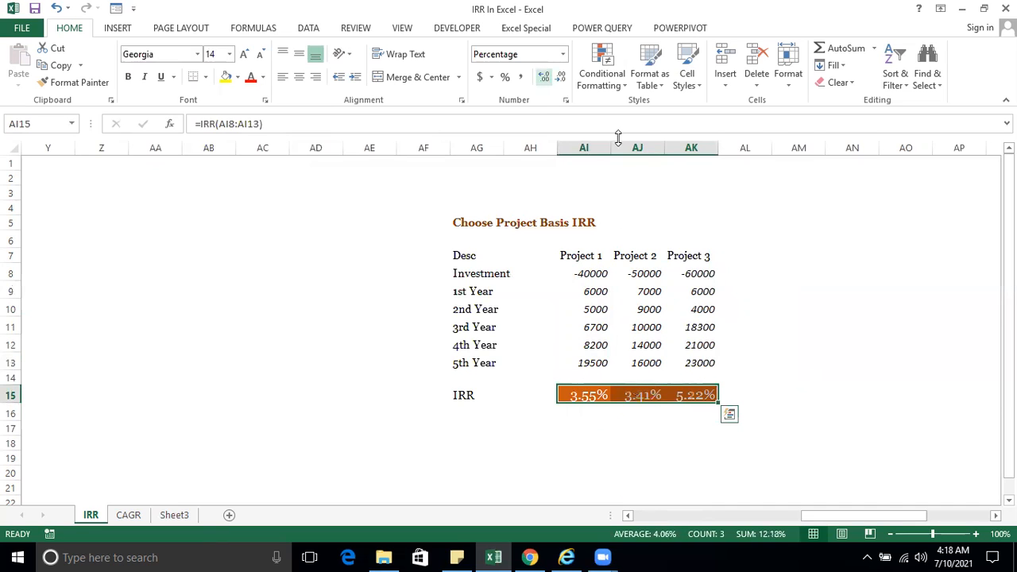
- Highlight the Project 3 header in AK7 with a light green fill and check its IRR in AK15
left_click_drag(688, 261, 695, 364)
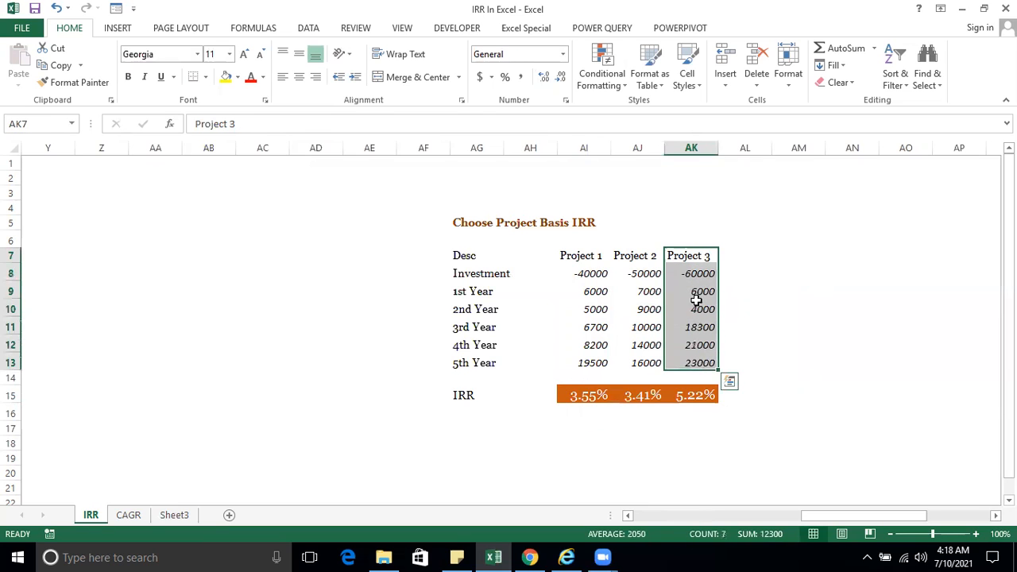
left_click(691, 256)
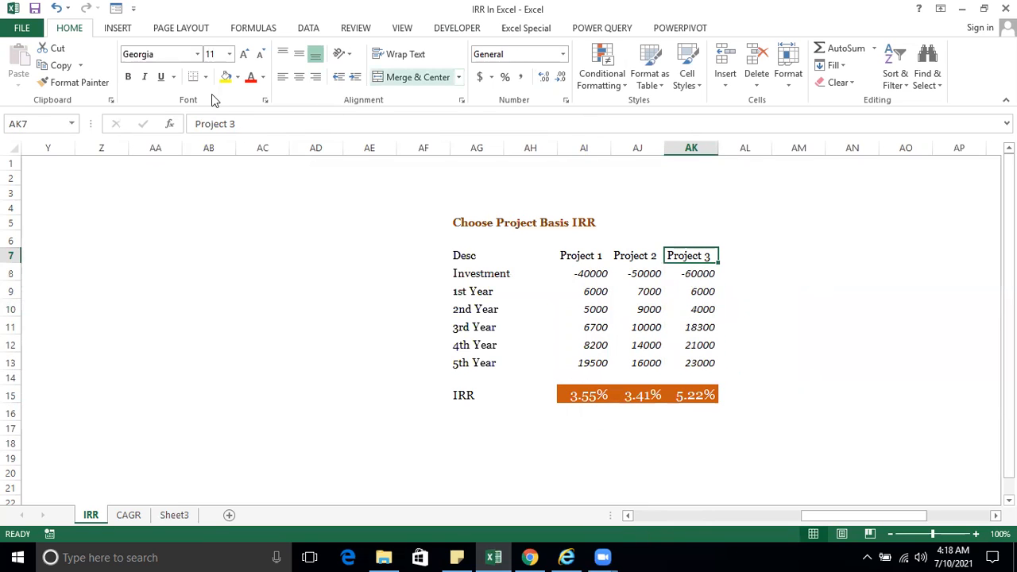
left_click(238, 78)
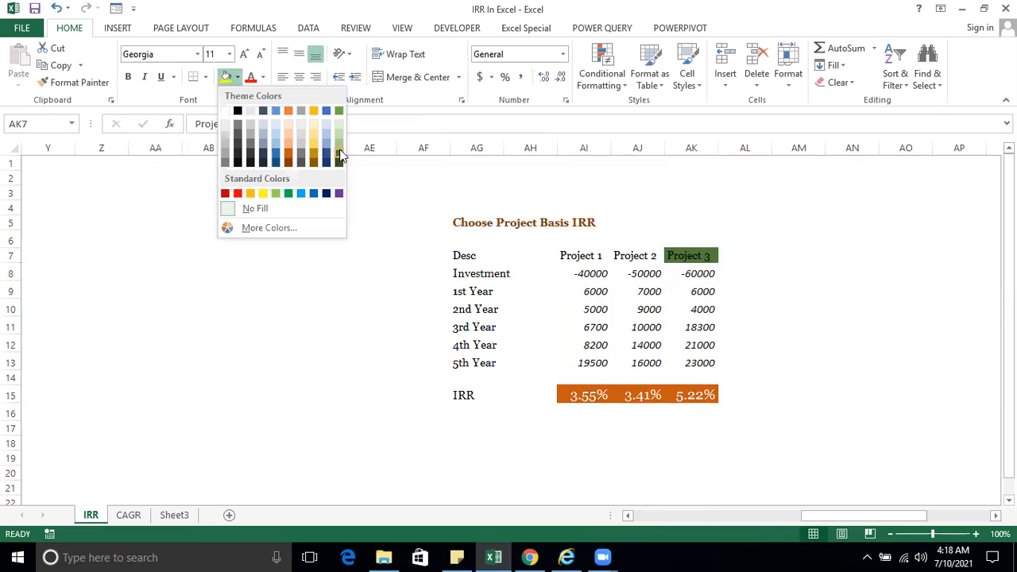
left_click(341, 139)
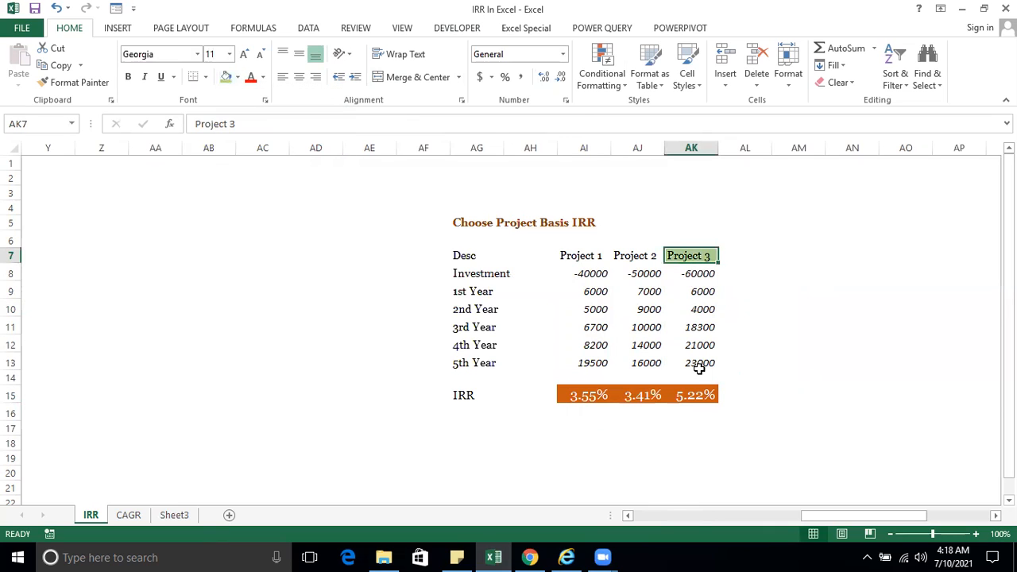
left_click(695, 394)
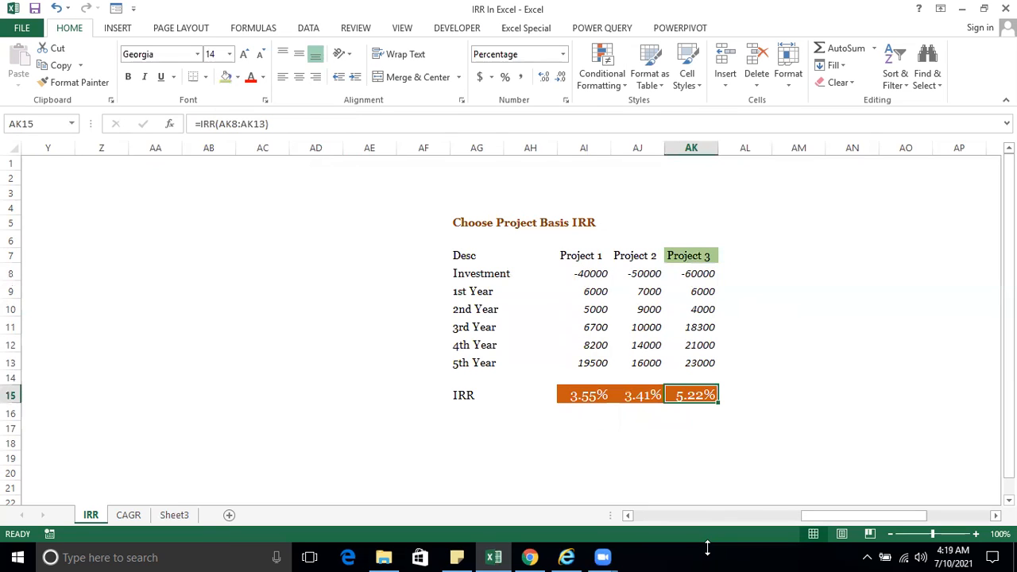
- Go to the Calculating IRR for Irregular cashflows table in columns AW to AY and examine its dates and cash flows
key("Right")
key("Right")
key("Right")
key("Right")
key("Right")
key("Right")
key("Right")
key("Right")
key("Right")
key("Right")
key("Right")
key("Right")
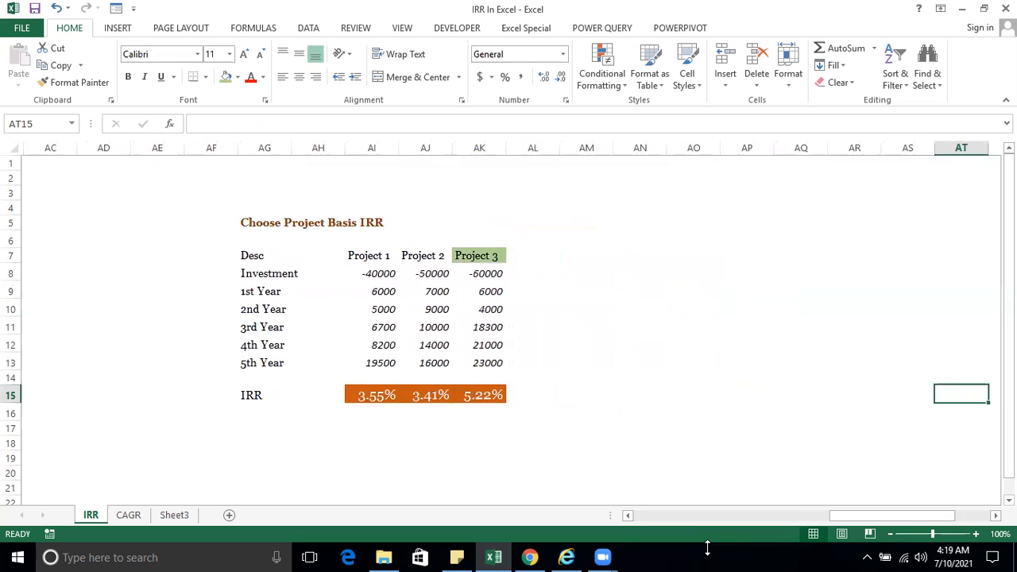
key("Right")
key("Right")
key("Right")
key("Right")
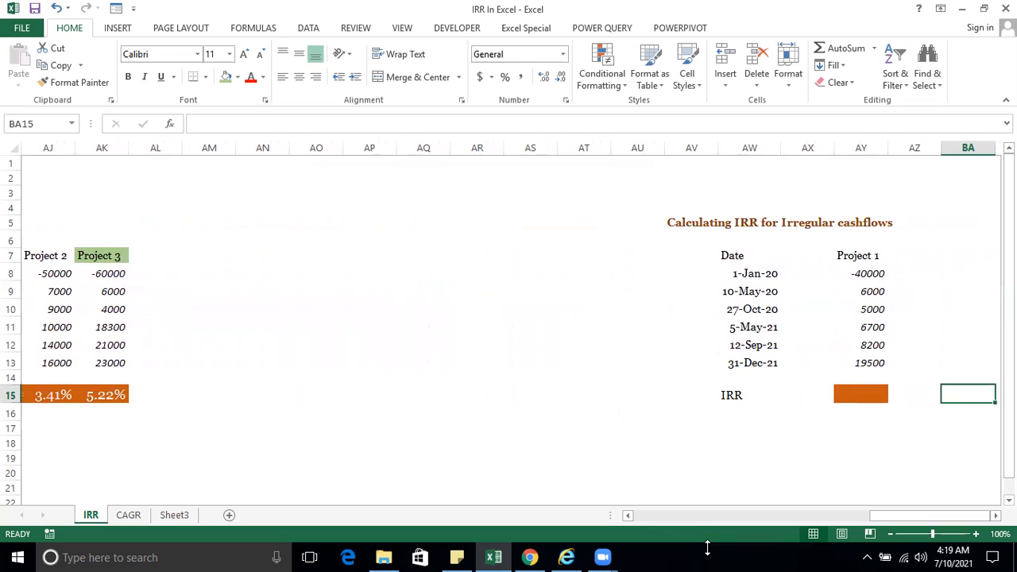
- Begin an XIRR formula in AY15 with the cash flows AY8:AY13 as its values
key("Left")
key("Left")
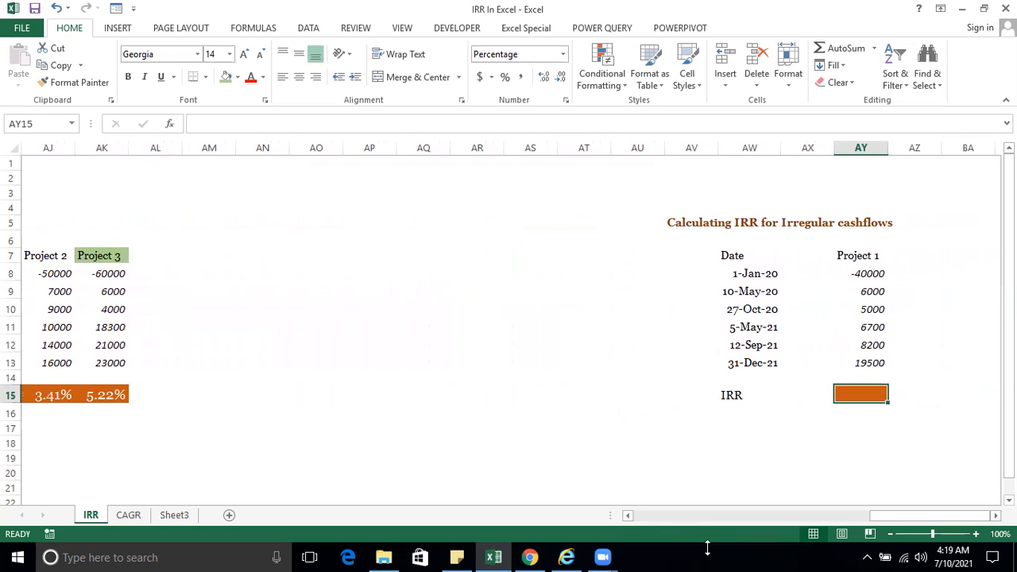
type("=xir")
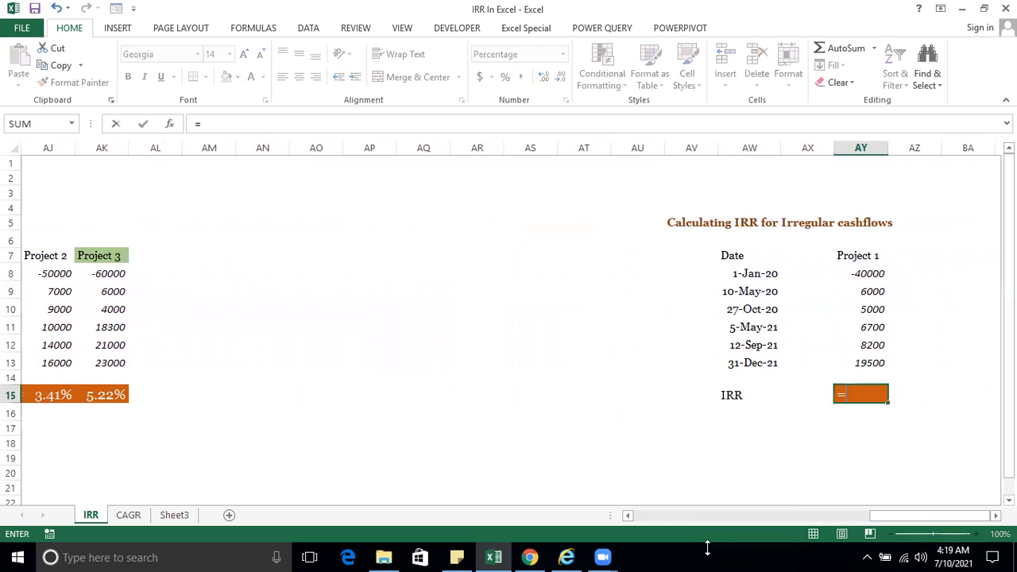
key("Tab")
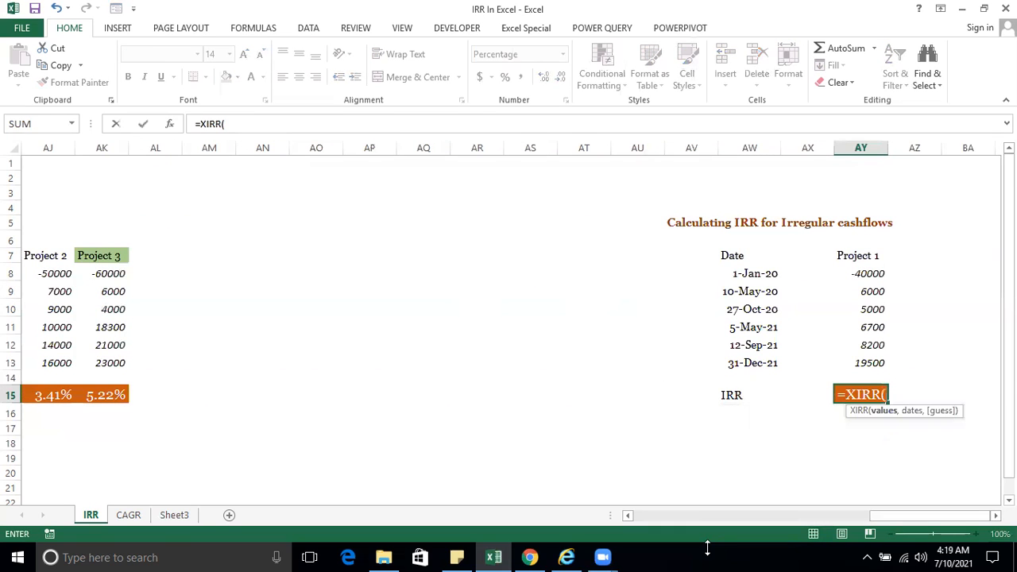
key("Up")
key("Up")
key("Left")
key("Up")
key("Right")
key("Down")
key("shift+Up")
key("shift+Up")
key("shift+Up")
key("shift+Up")
key("shift+Up")
type(",")
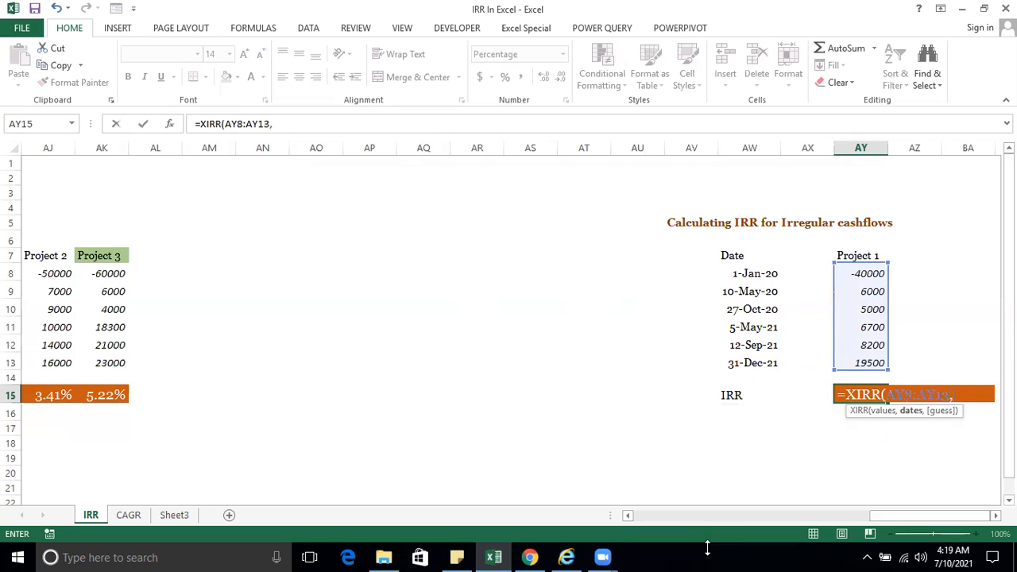
- Complete the XIRR formula in AY15 with the dates AW8:AW13 and display the rate with one decimal place
key("Left")
key("Left")
key("Up")
key("Up")
key("shift+Up")
key("shift+Up")
key("shift+Up")
key("shift+Up")
key("shift+Up")
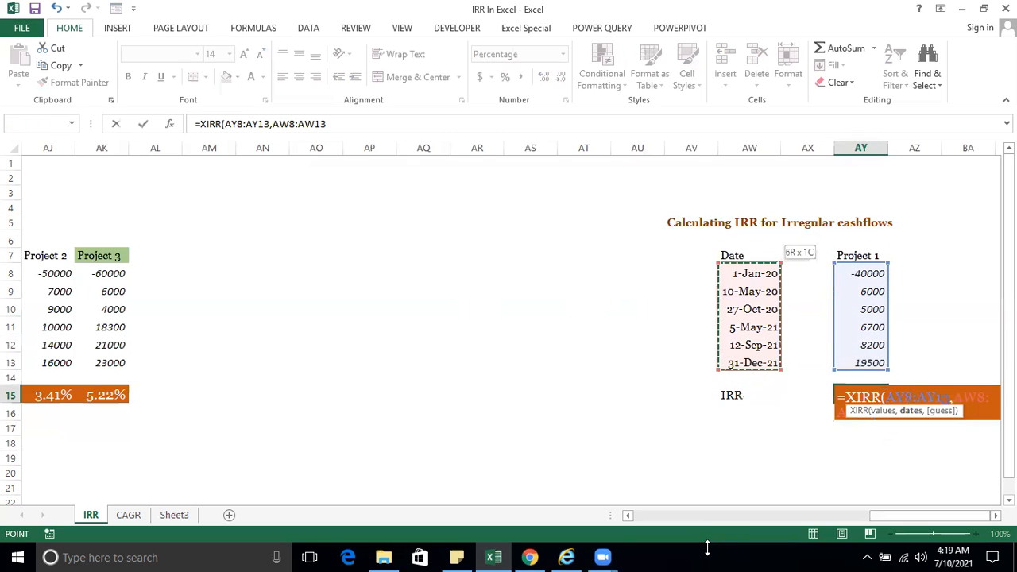
key("Return")
key("Up")
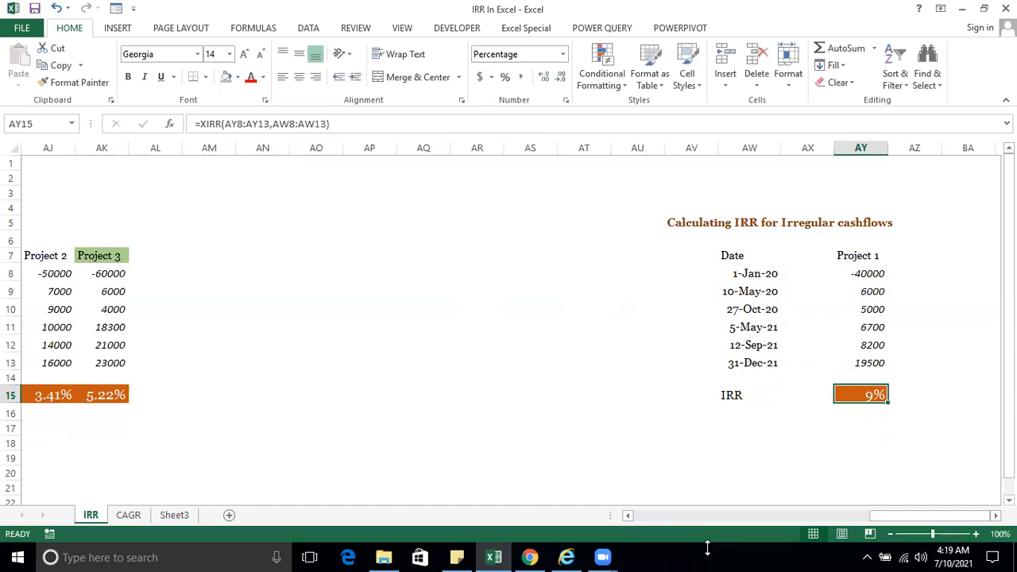
left_click(543, 77)
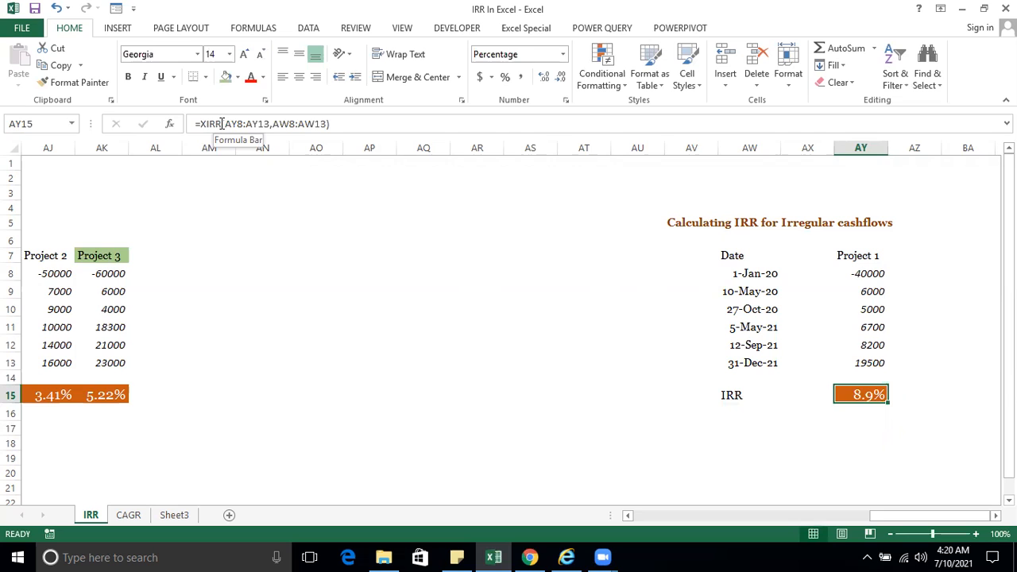
- Return to the IRR syntax and notes in the first columns of the sheet
key("Left")
key("Left")
key("Left")
key("Left")
key("Left")
key("Left")
key("Left")
key("Left")
key("Left")
key("Left")
key("Left")
key("Left")
key("Left")
key("Left")
key("Left")
key("Left")
key("Left")
key("Left")
key("Left")
key("Left")
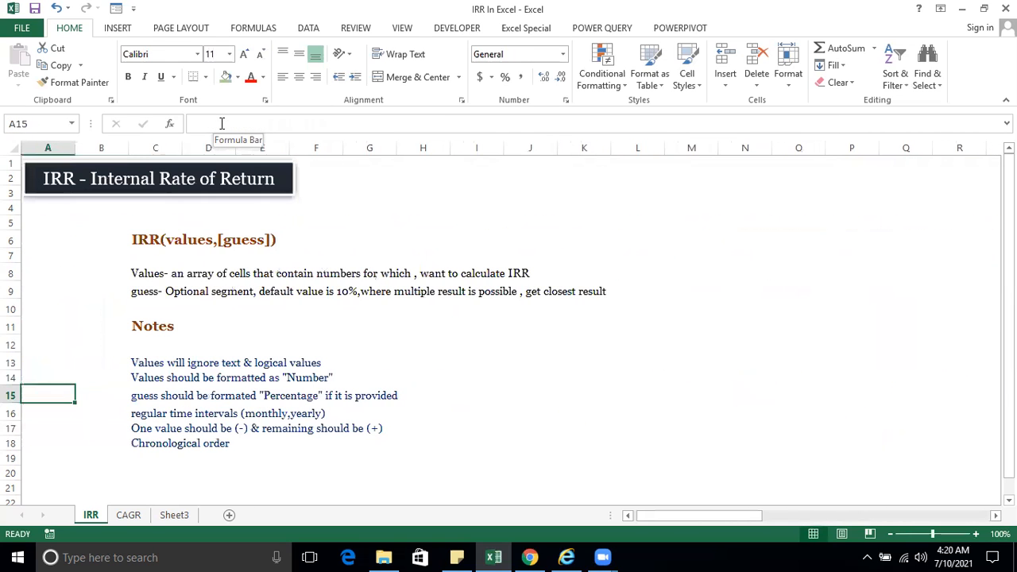